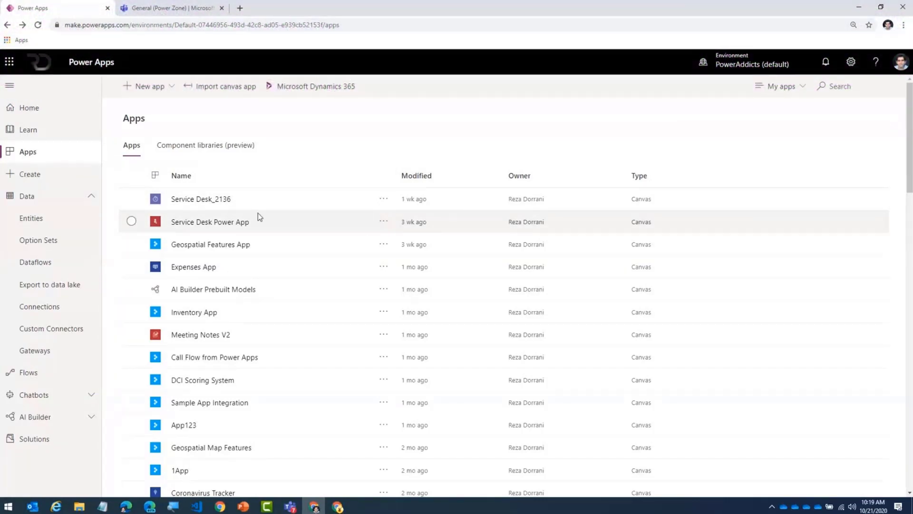
- Look through the list of Power Apps apps and open the environment's entities
scroll(309, 229, "down", 3)
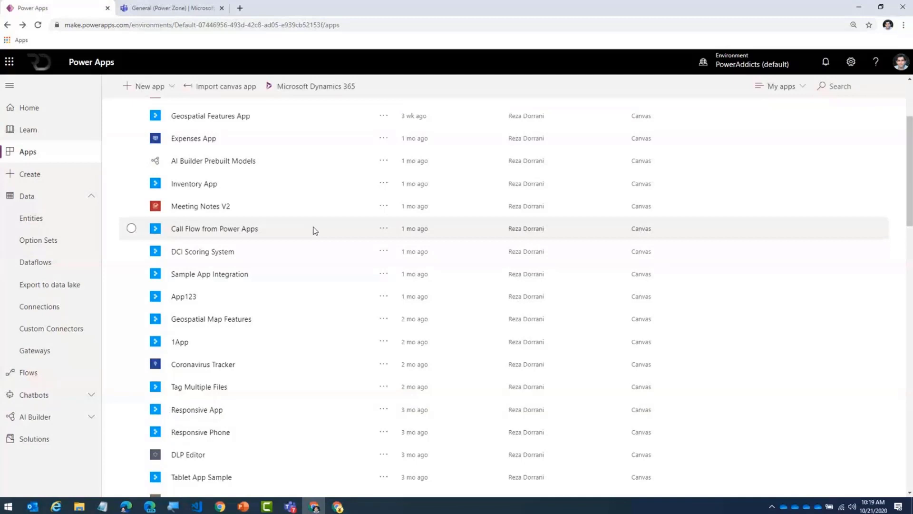
left_click(73, 228)
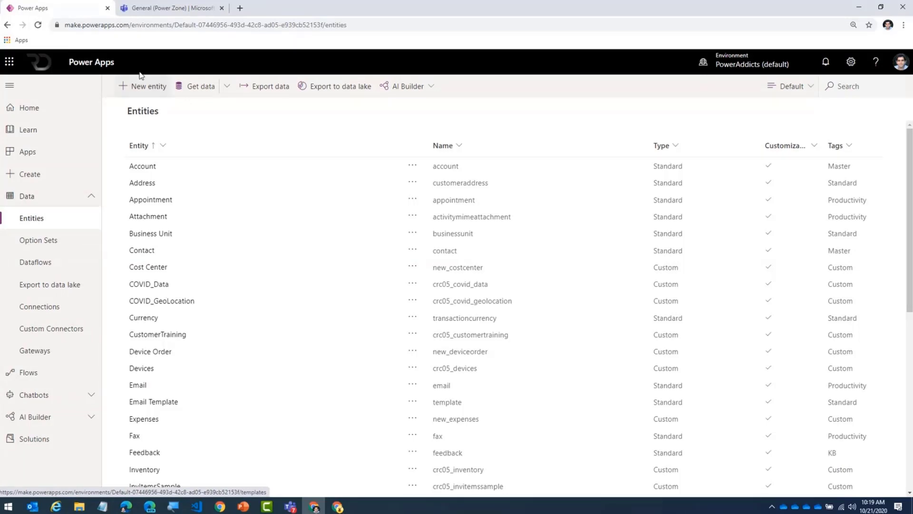
- Switch to Microsoft Teams, search its apps for "power apps" and open the Power Apps (Preview) app
left_click(164, 11)
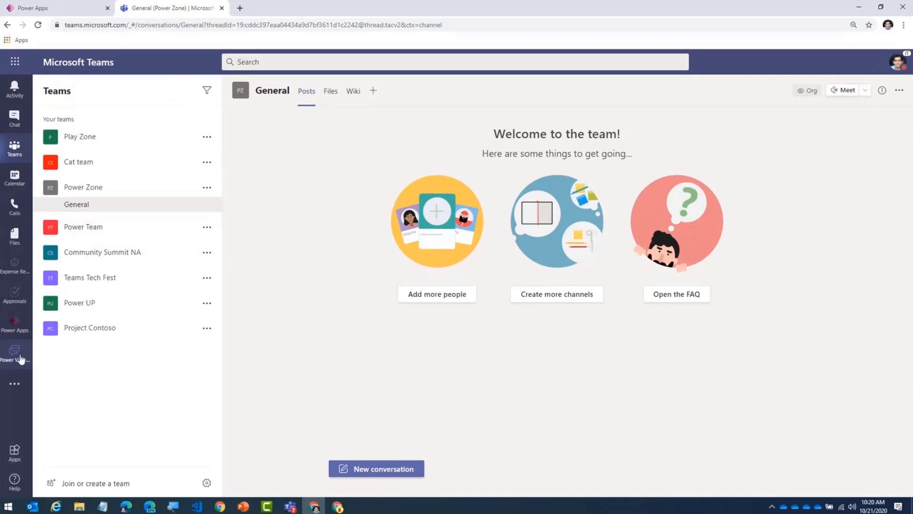
left_click(15, 385)
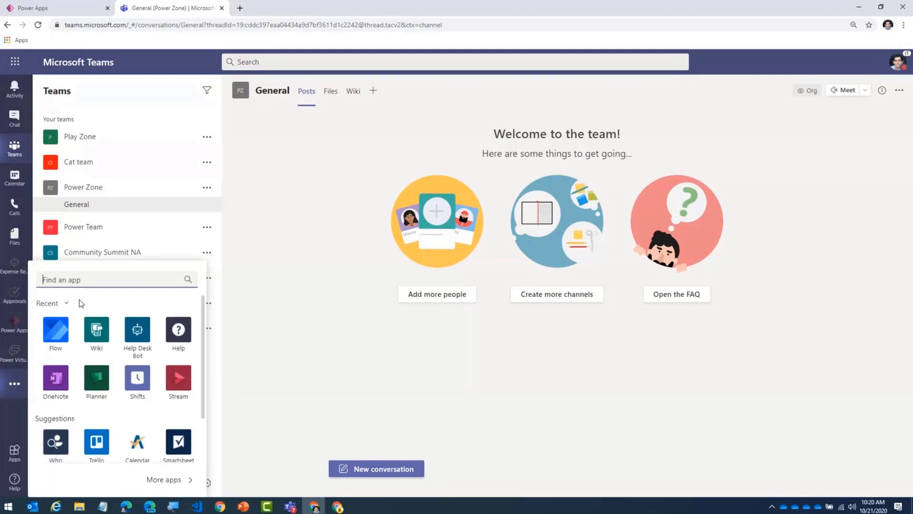
type("powe")
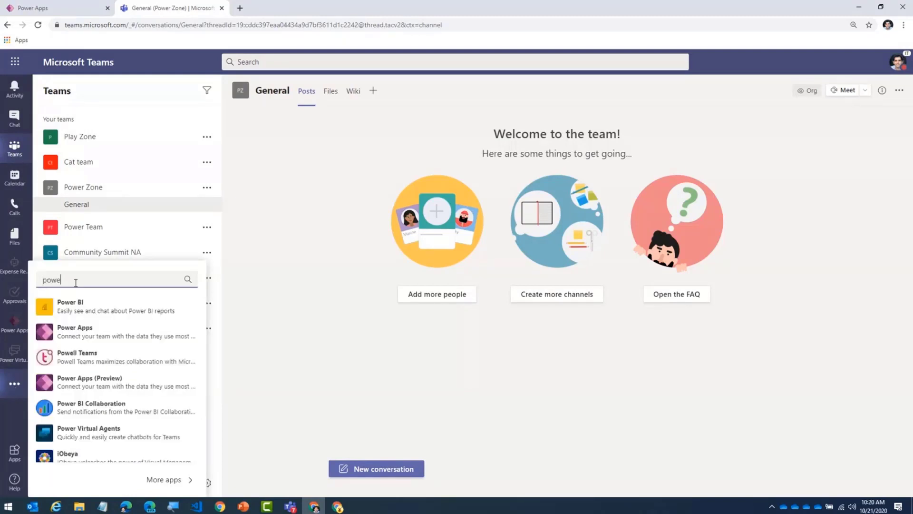
type("r apps")
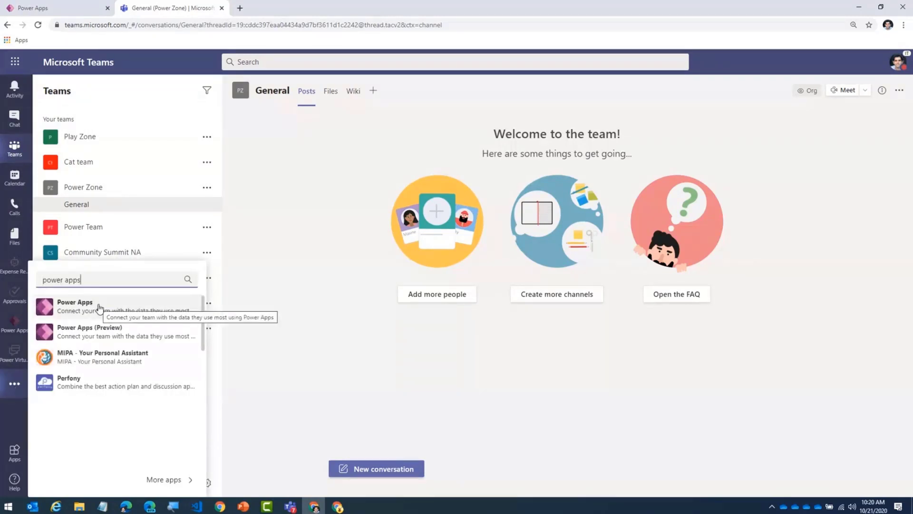
left_click(284, 314)
left_click(17, 328)
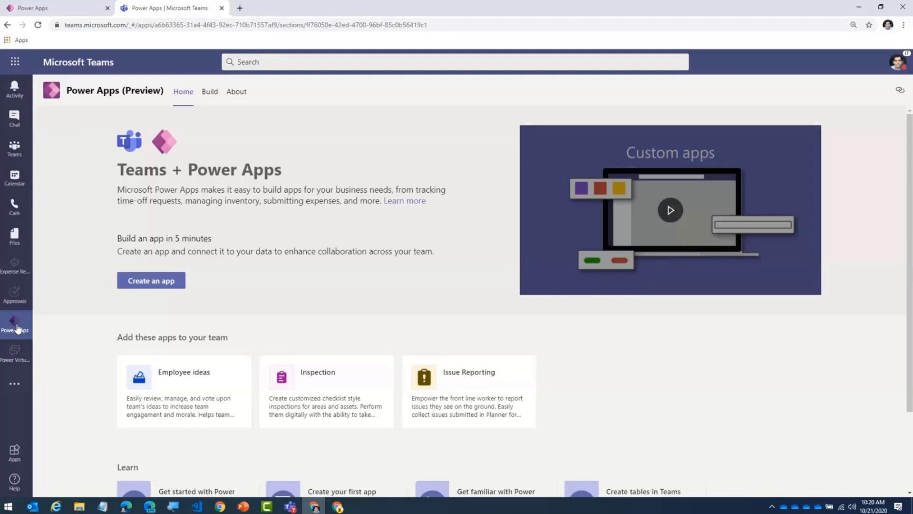
- In the build area, show all items of the Play Zone team and list its tables
left_click(210, 92)
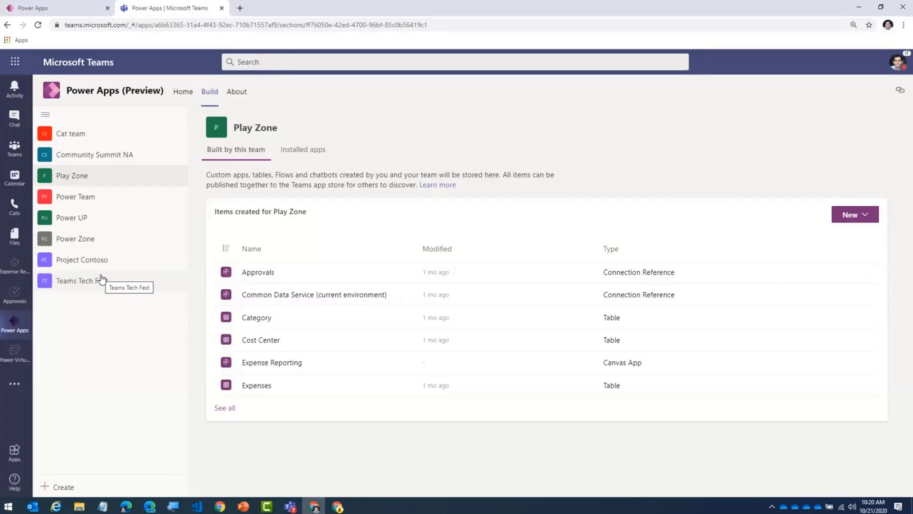
left_click(70, 179)
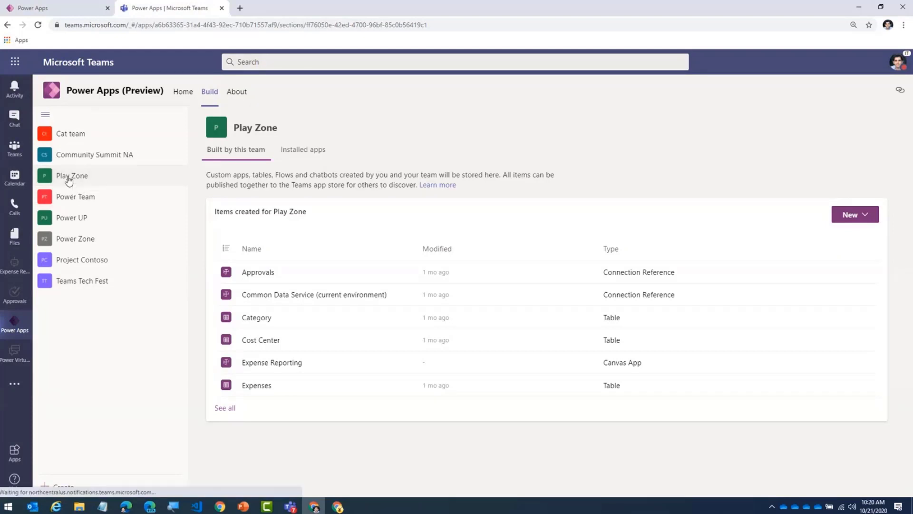
left_click(230, 410)
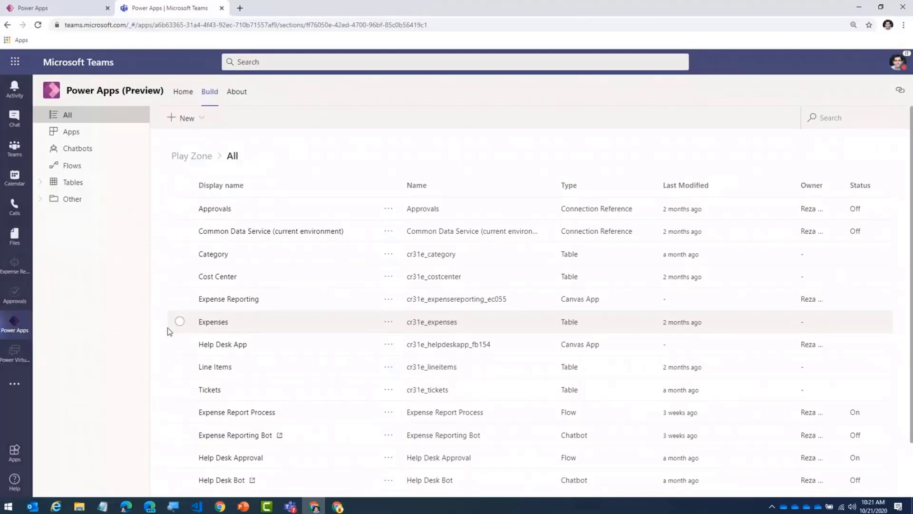
left_click(94, 187)
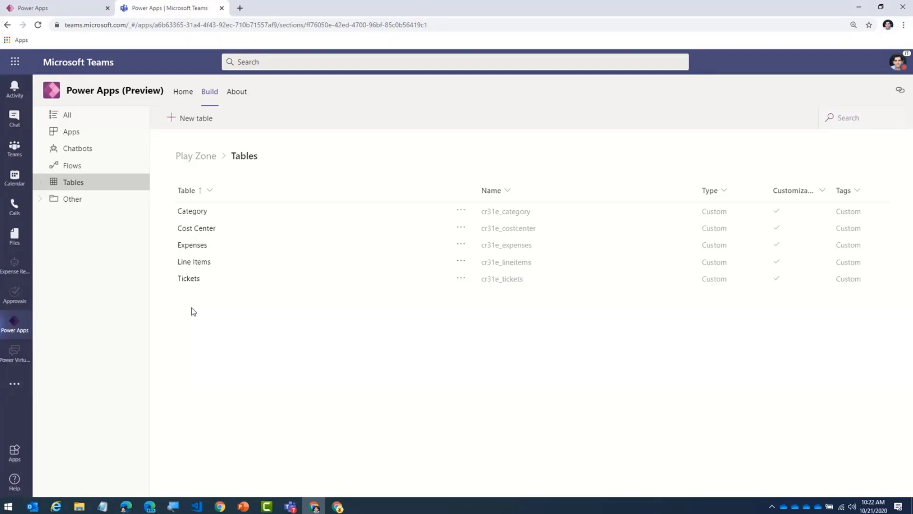
- Switch back to the Power Apps maker site and open all app templates from its home page
left_click(85, 9)
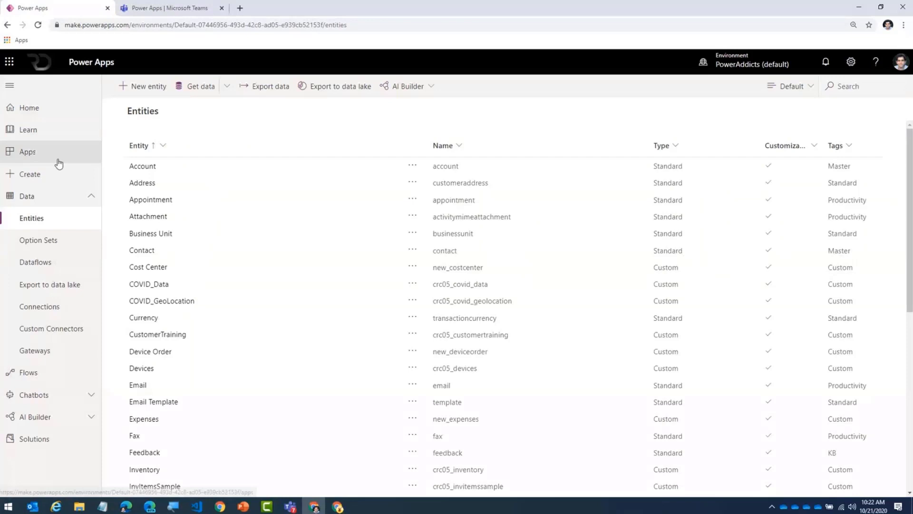
left_click(28, 110)
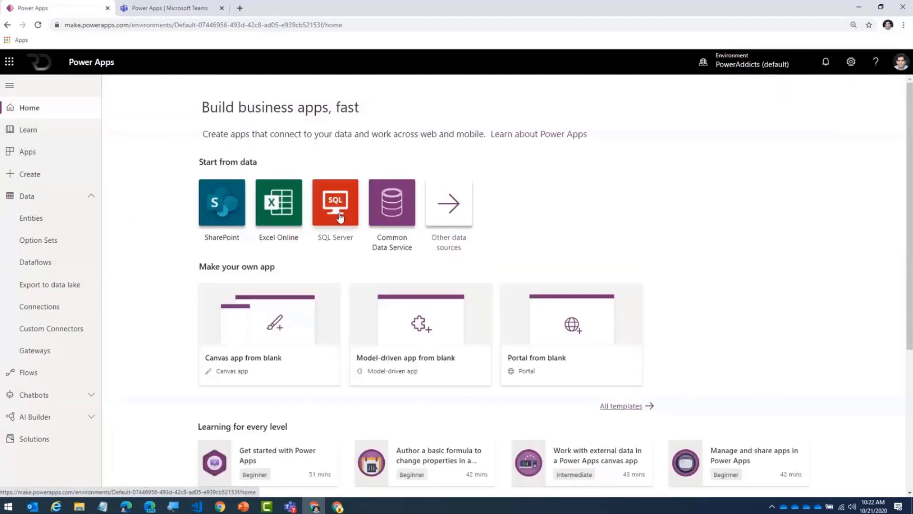
scroll(662, 303, "down", 2)
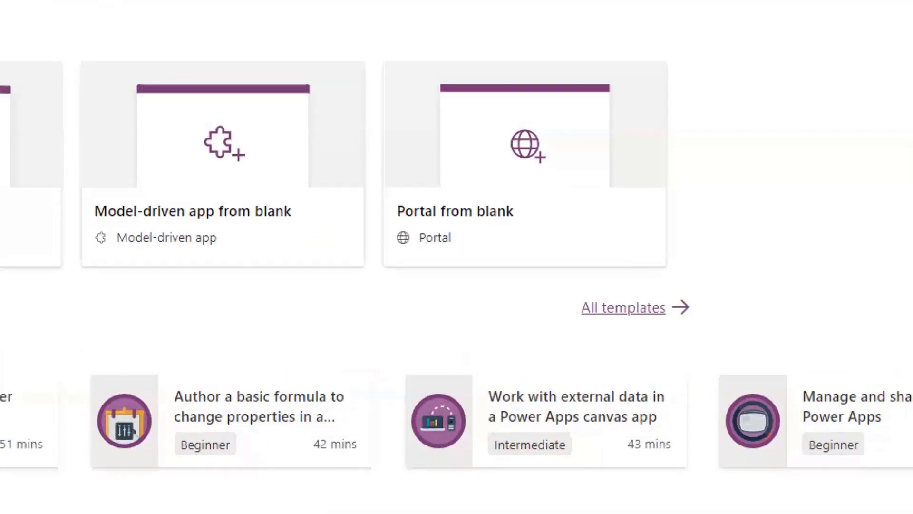
left_click_drag(564, 327, 747, 327)
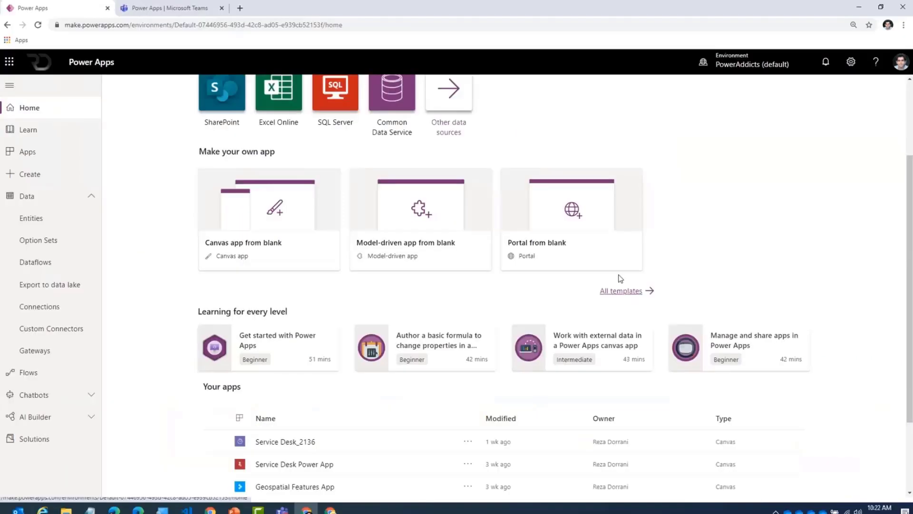
left_click(639, 307)
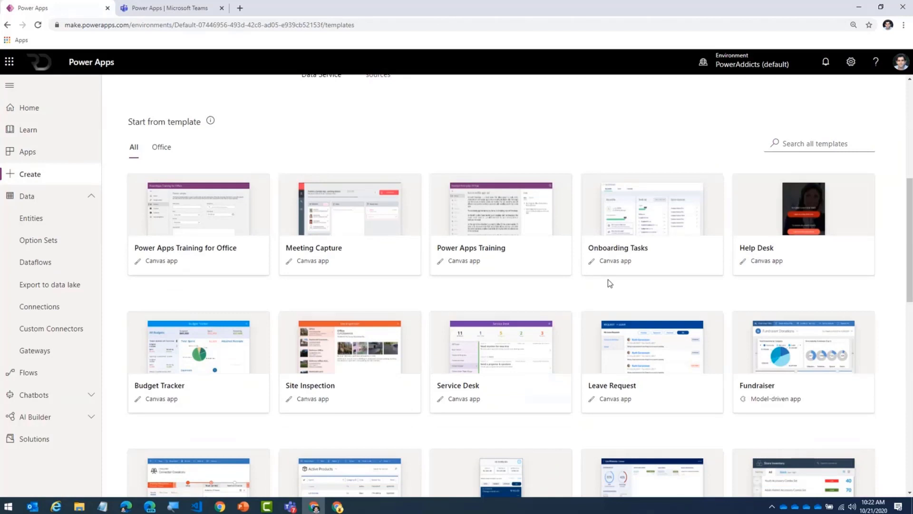
- Search the templates for "expense" and open the My Expenses template's details
left_click(811, 144)
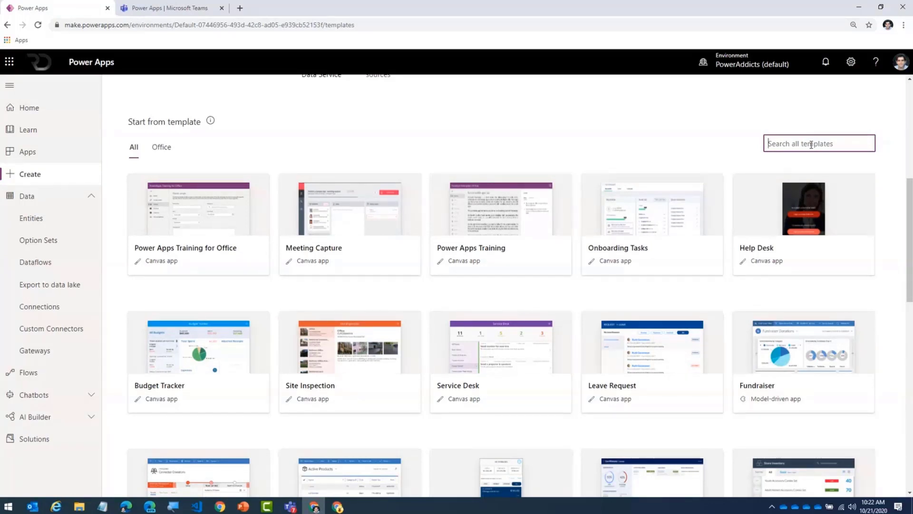
type("expense")
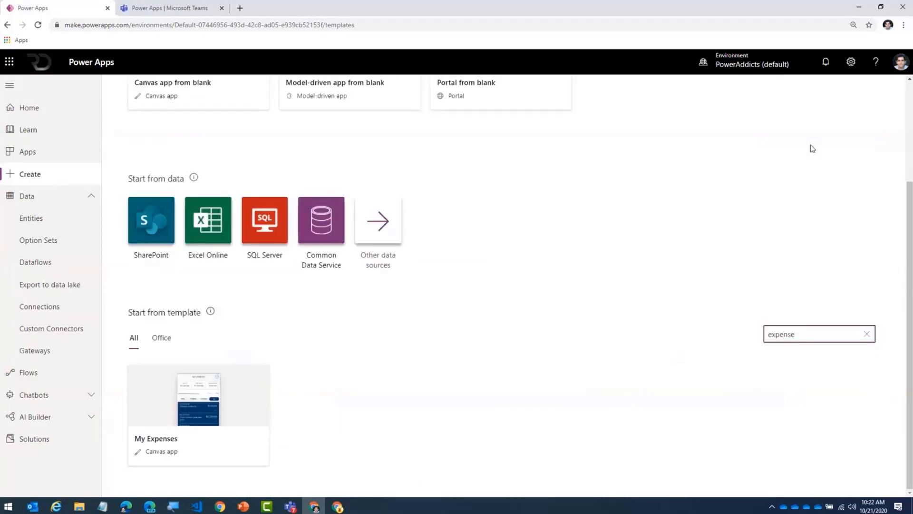
left_click(232, 391)
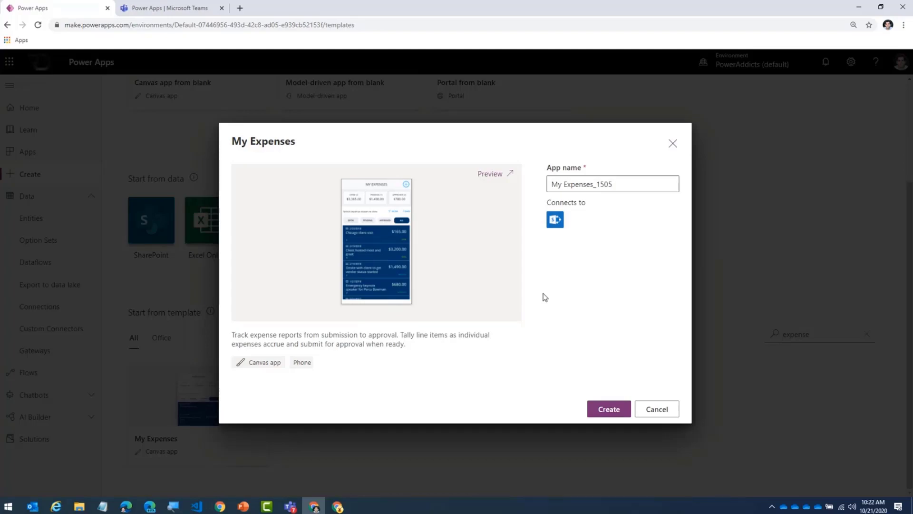
- Find and launch the EasyCast app on the computer
key("super+d")
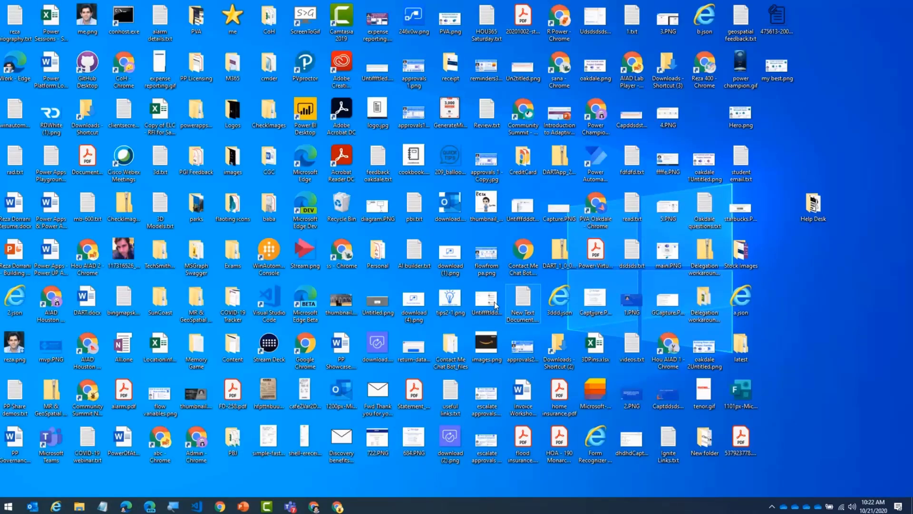
key("super+d")
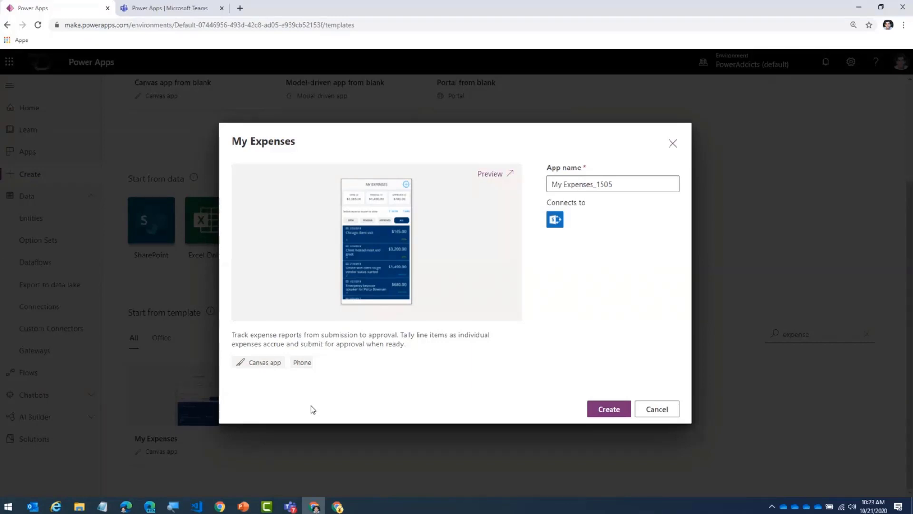
key("super")
type("easy")
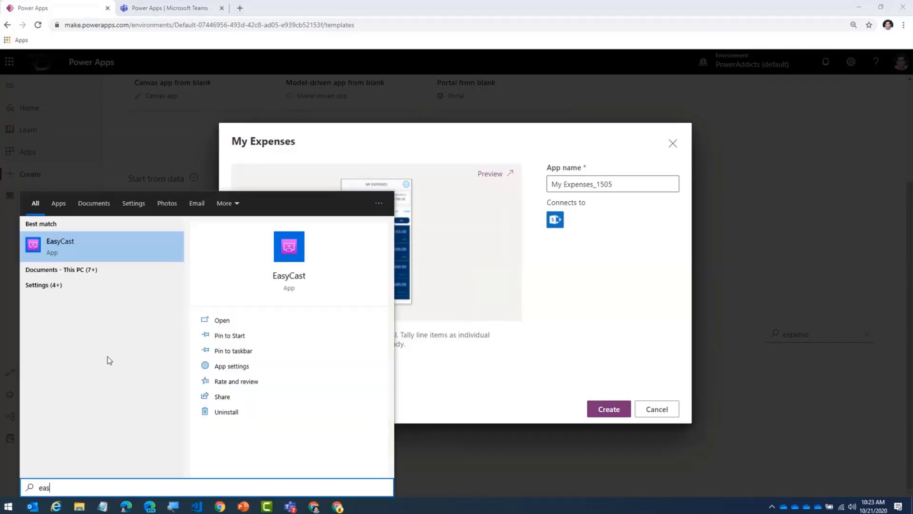
left_click(88, 251)
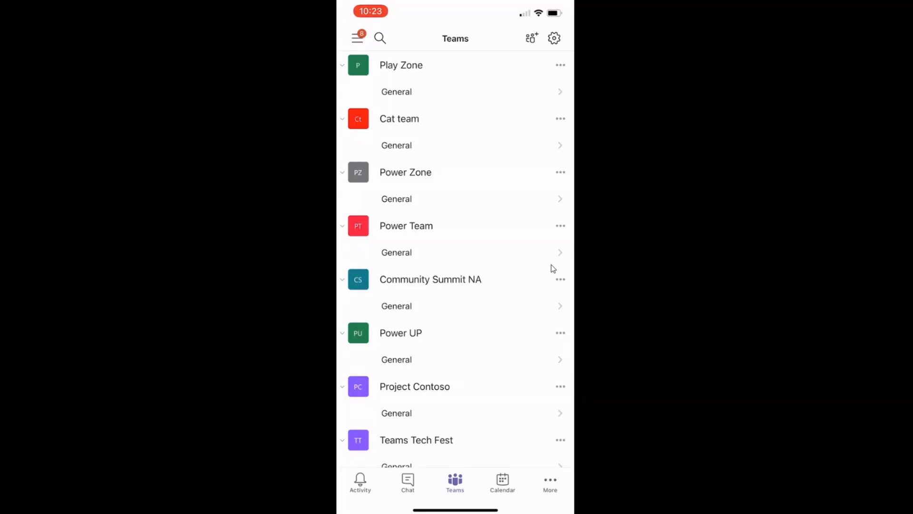
- On the mirrored phone, open Expense Reporting from the Play Zone team's General channel and browse the expense reports
left_click(397, 91)
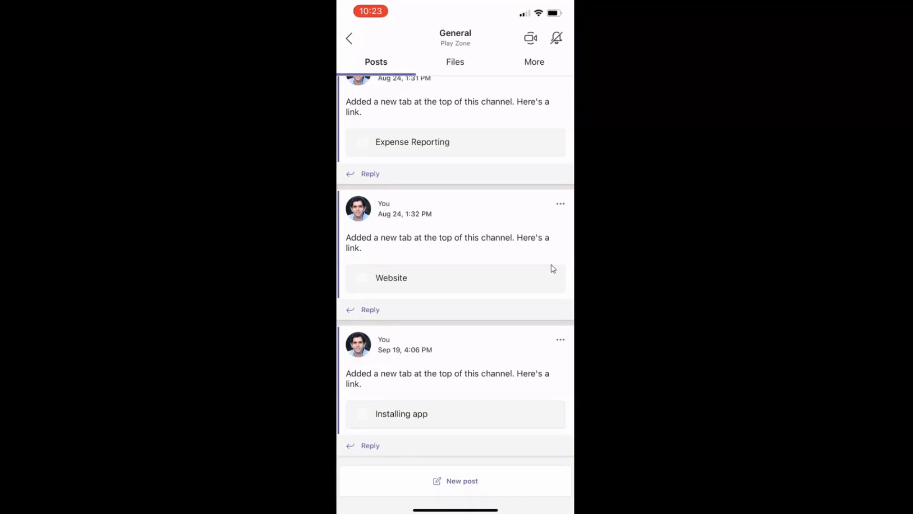
left_click(534, 62)
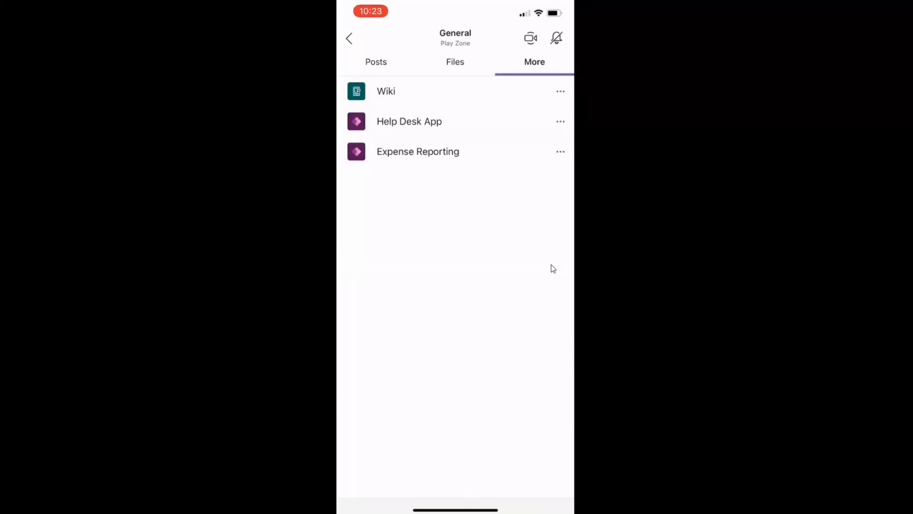
left_click(418, 152)
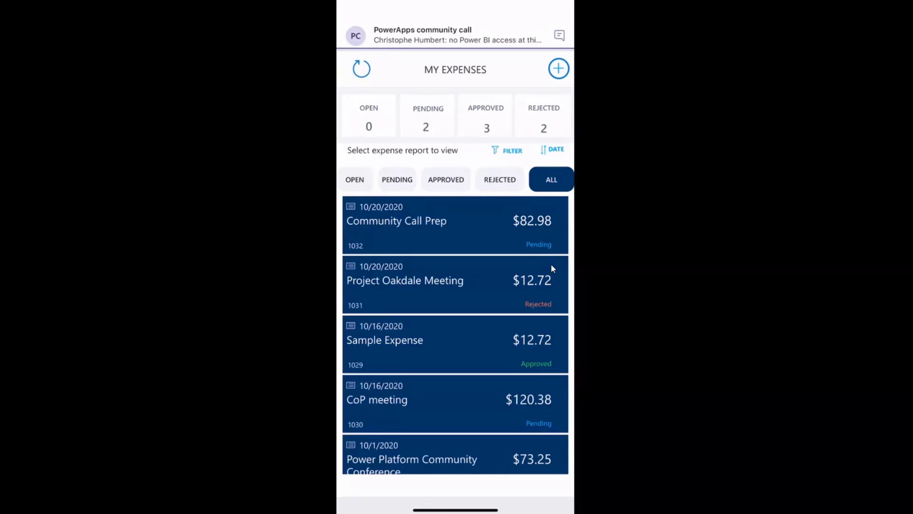
scroll(551, 269, "down", 2)
scroll(551, 268, "up", 2)
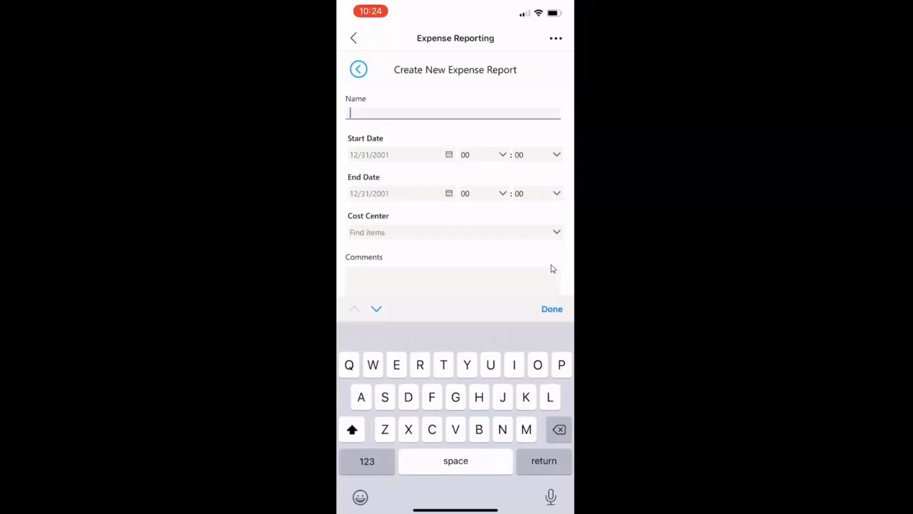
- Name the new expense report "Communtiy call"
type("Communti")
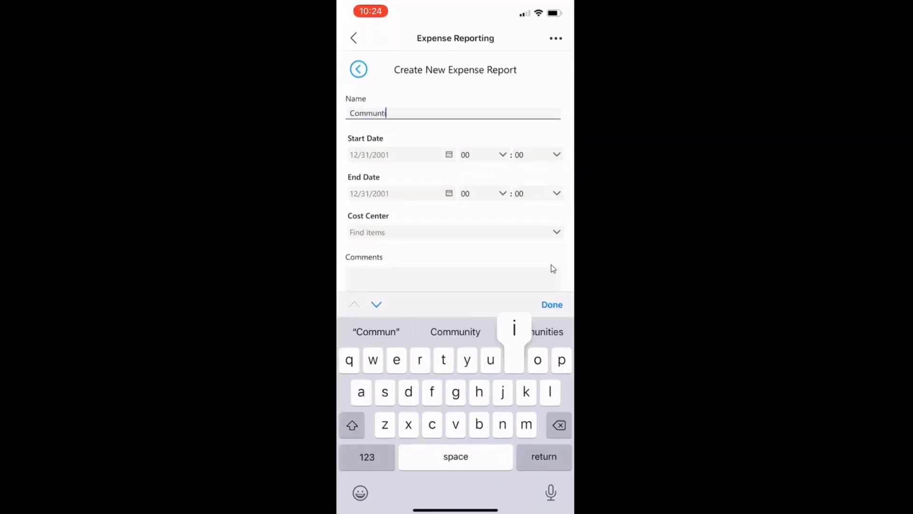
type("y call")
key("Tab")
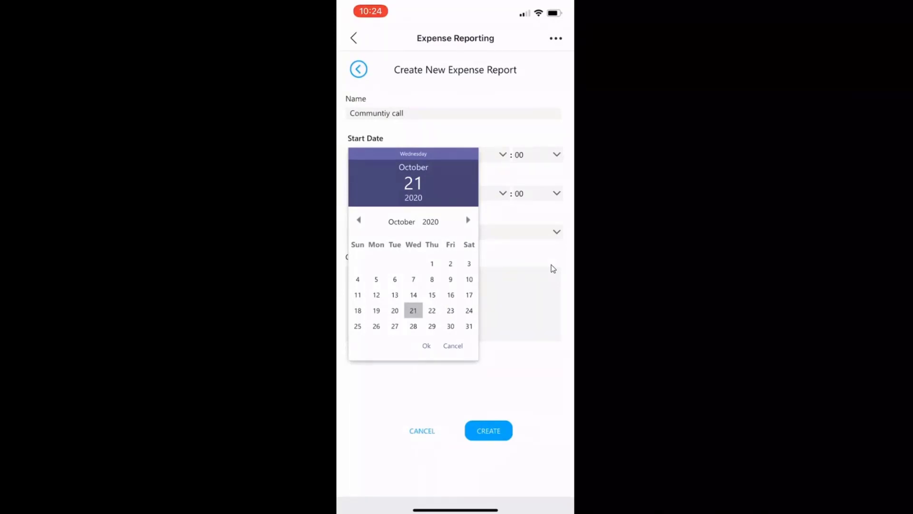
- Set both the start date and the end date of the expense report to 10/21/2020
key("Return")
key("Tab")
key("Tab")
key("Tab")
key("Tab")
key("Return")
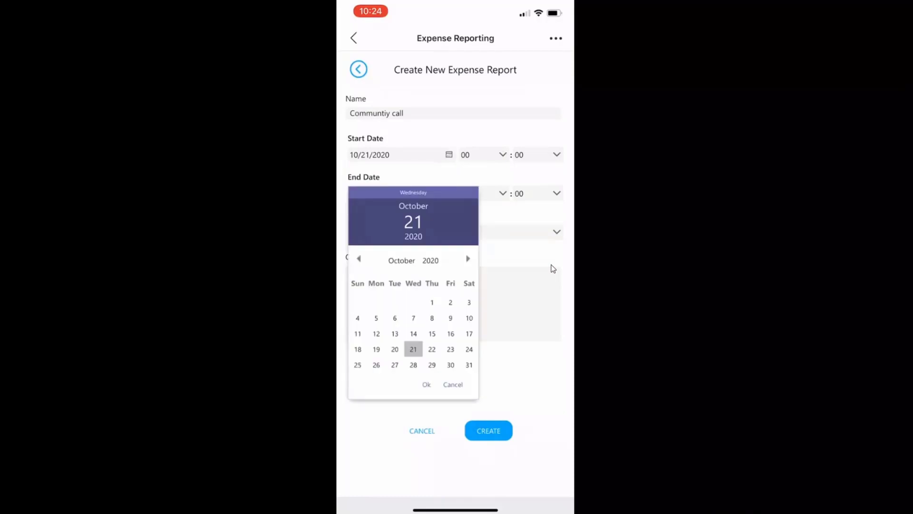
key("Return")
- Set the expense report's cost center to Contoso and enter the comment "Sample"
key("Tab")
key("Tab")
key("Tab")
key("Return")
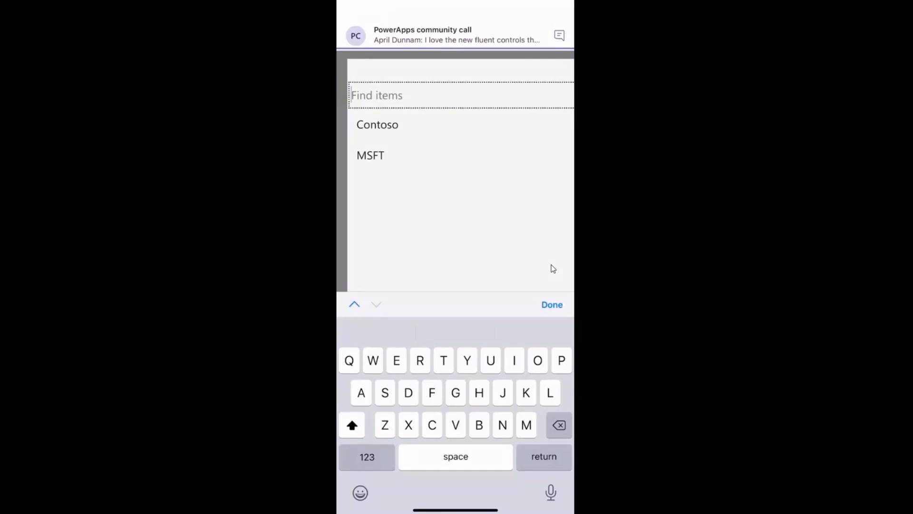
key("Down")
key("Return")
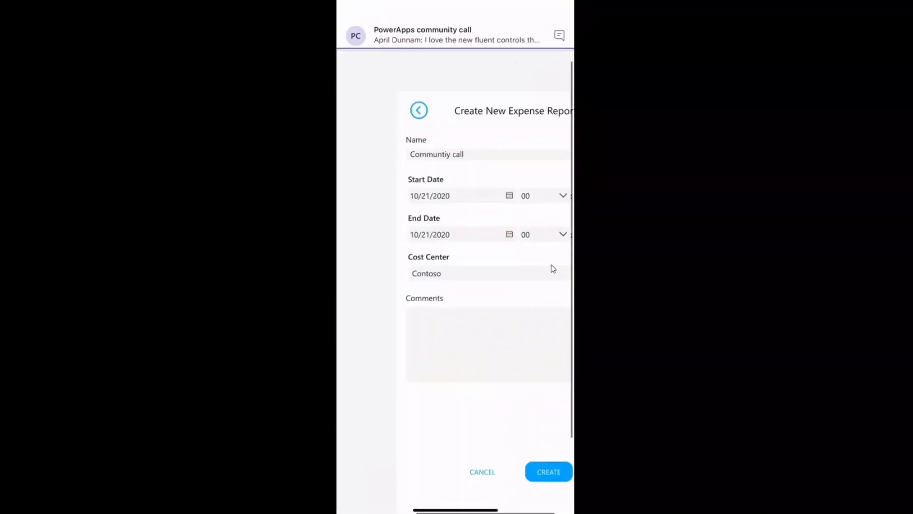
key("Tab")
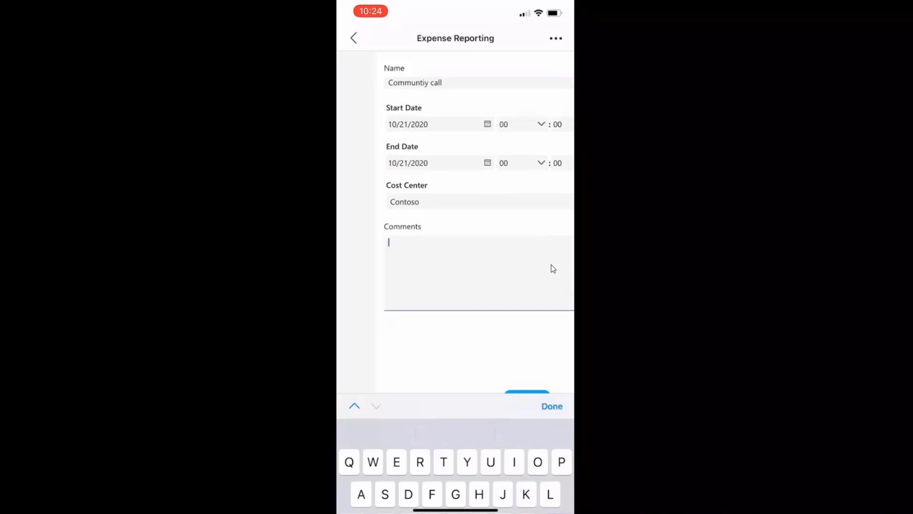
type("Sample")
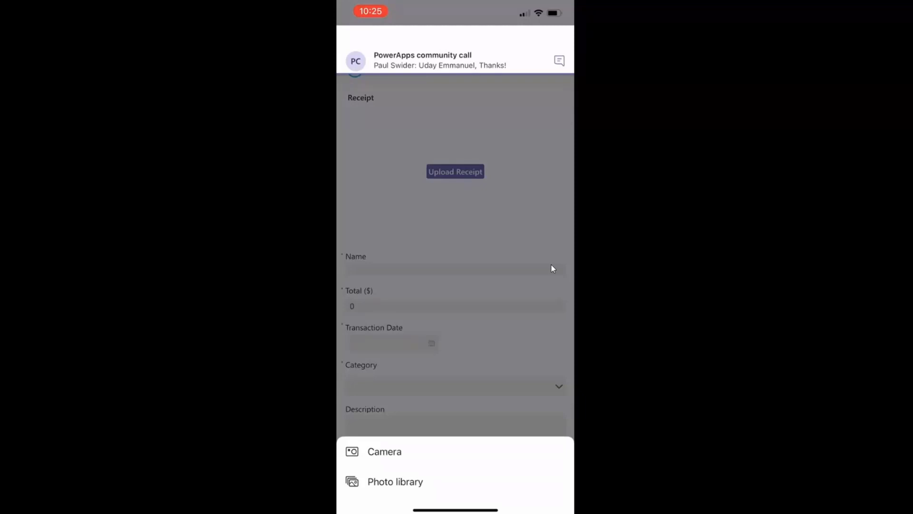
- Enter "Virtual lunch" as the description of the receipt's line item in the expense report
left_click(551, 265)
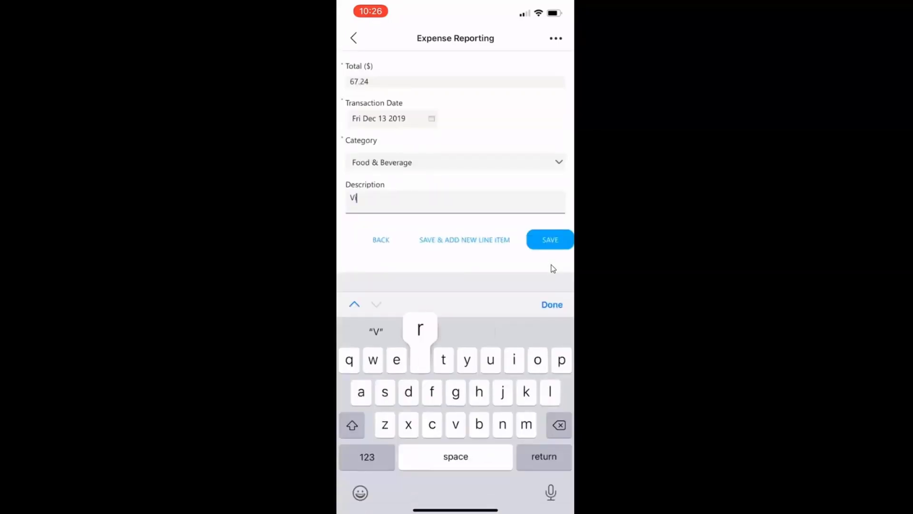
type("irtual lunch")
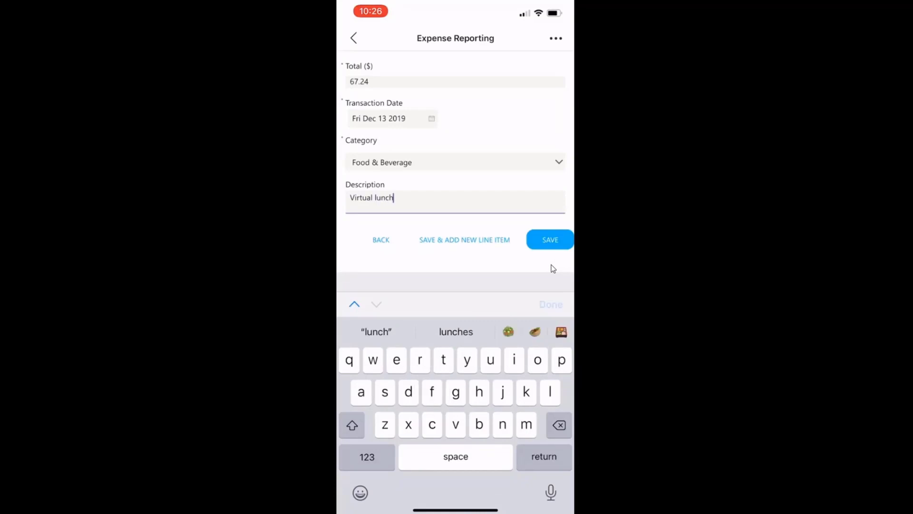
key("Return")
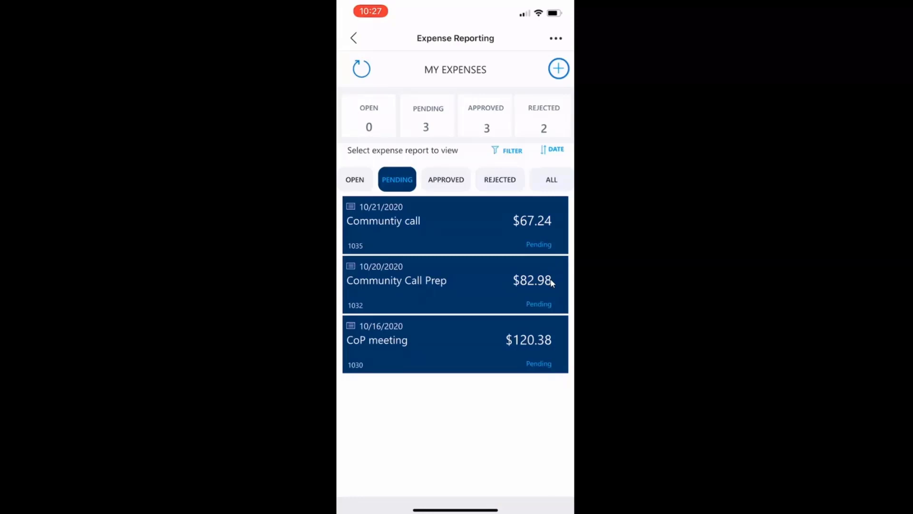
- Switch to the approver's Flow chat in Microsoft Teams, open the linked Community Call Prep expense report and view its attached receipt
key("alt+Tab")
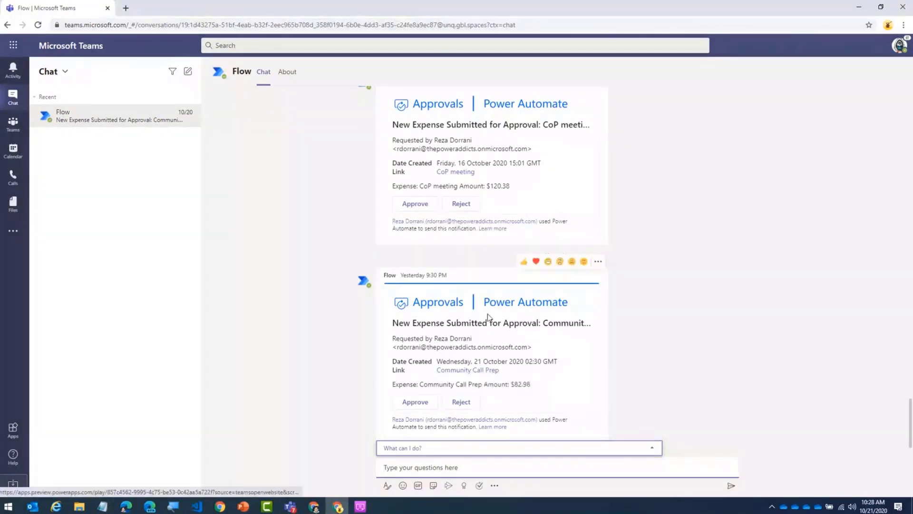
key("ctrl+plus")
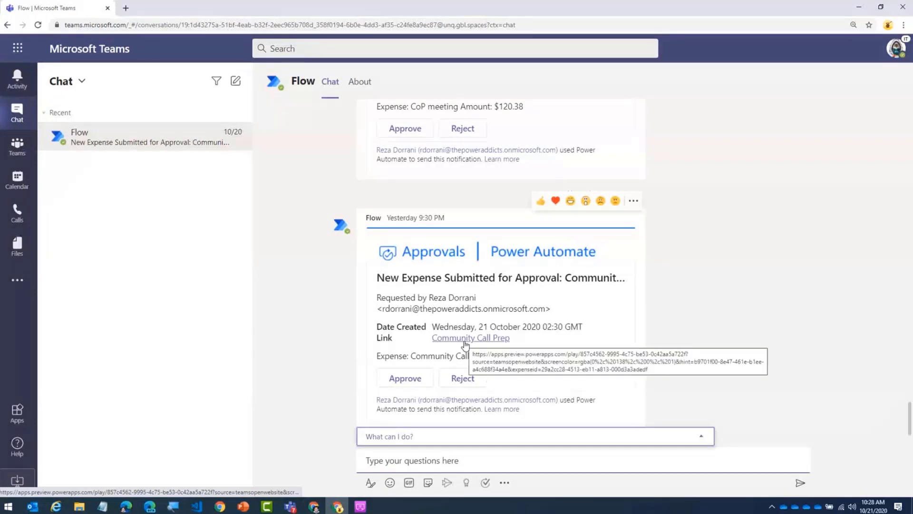
left_click(464, 342)
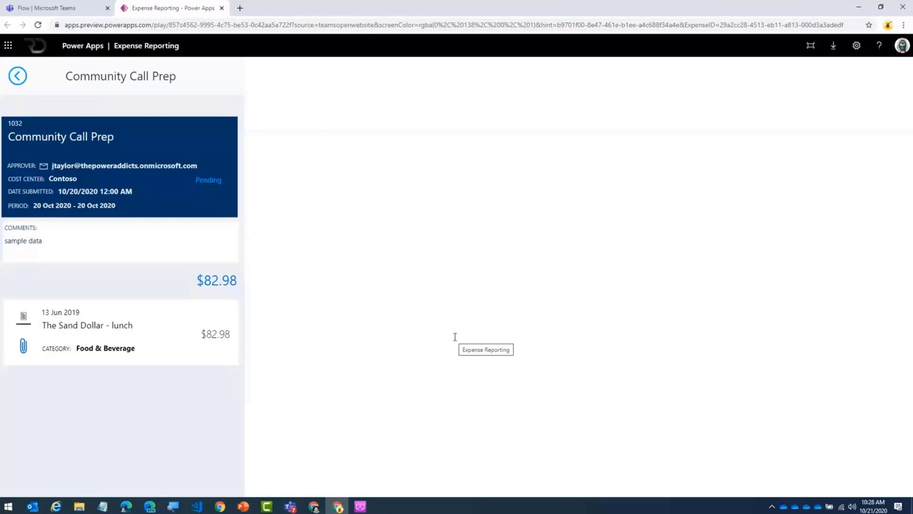
left_click(21, 351)
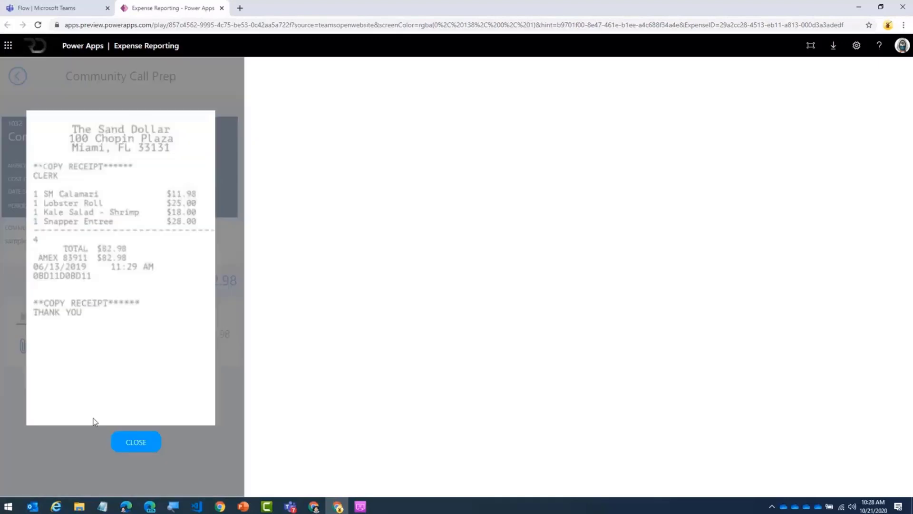
left_click(127, 443)
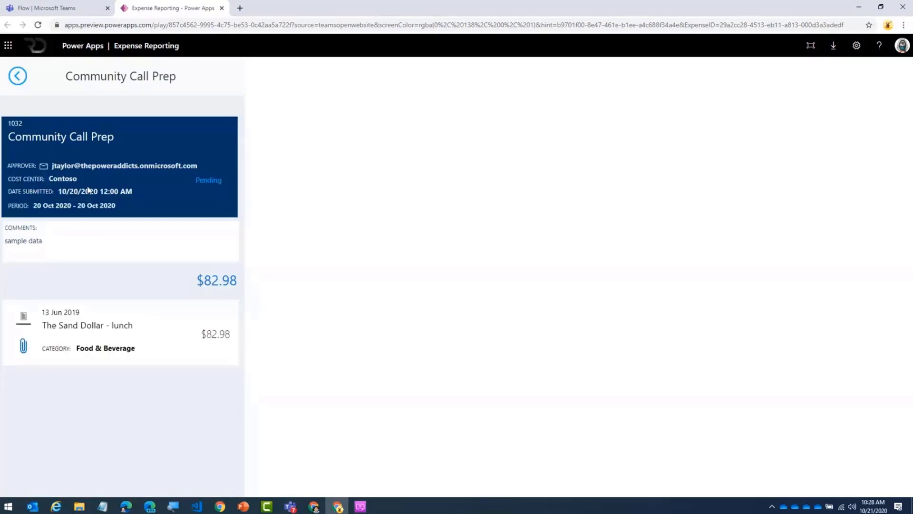
- Back in the Flow chat, approve the Community Call Prep expense with the comment "ok"
left_click(59, 6)
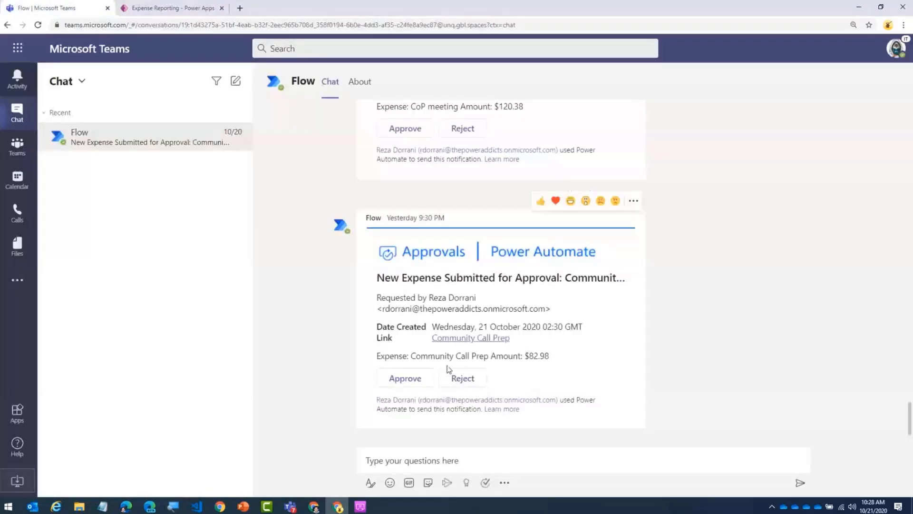
left_click(405, 380)
scroll(472, 409, "down", 3)
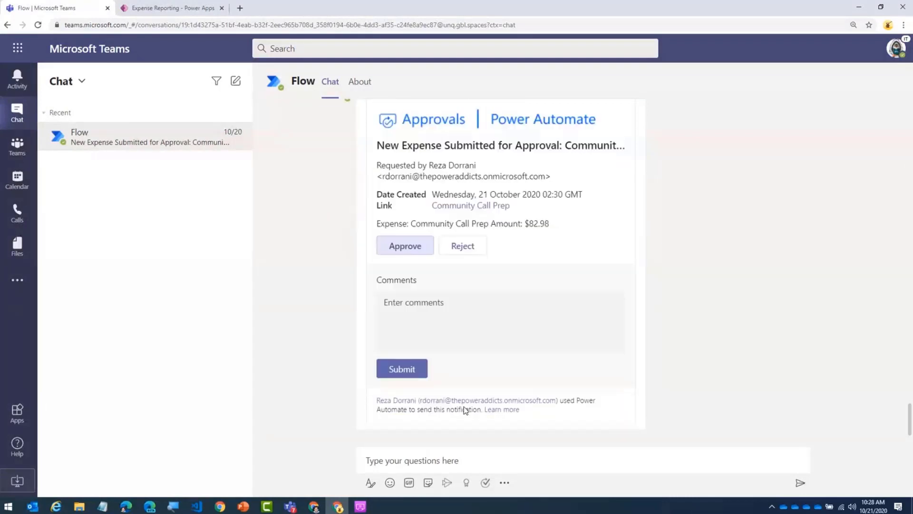
left_click(441, 332)
type("ok")
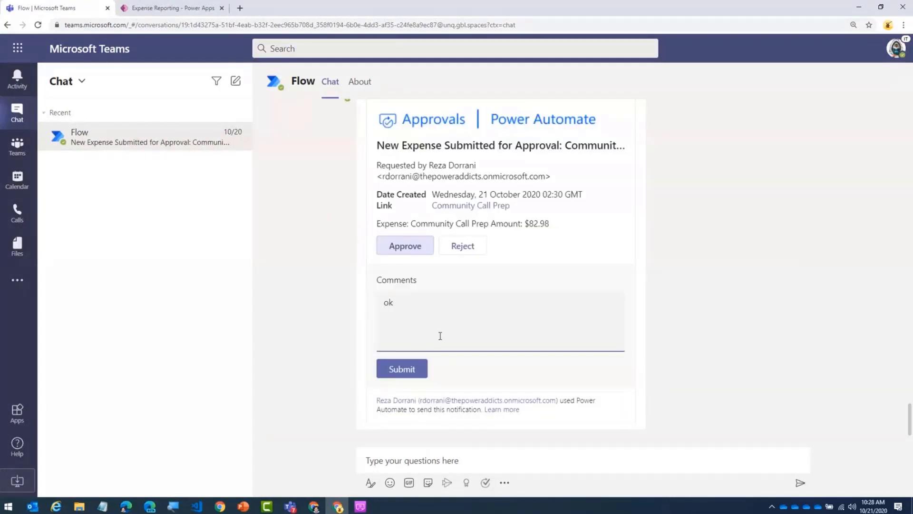
left_click(406, 372)
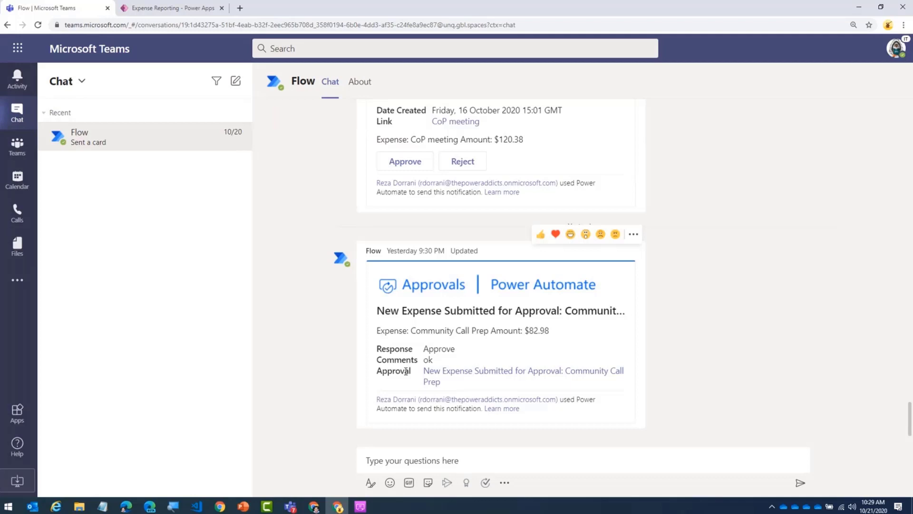
- In the requester's Teams window, open the Community Call Prep report in Expense Reporting from the Play Zone team's General channel
left_click(319, 507)
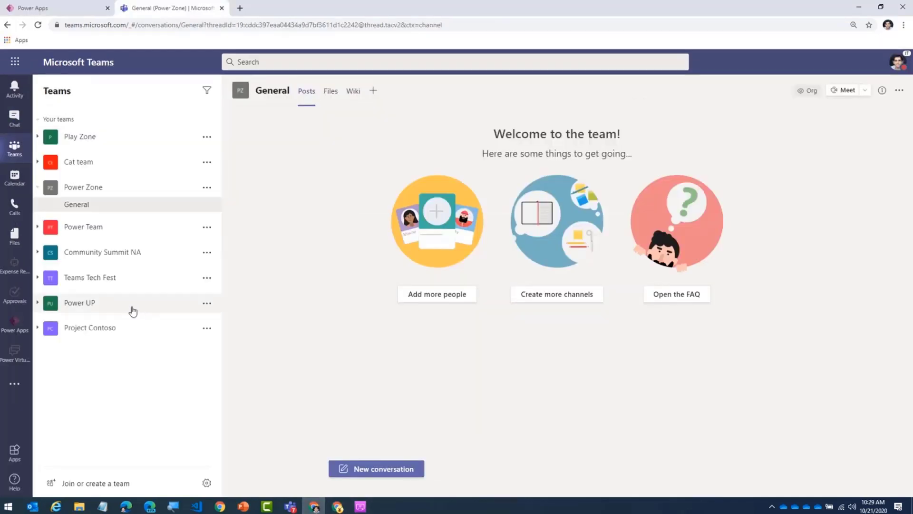
left_click(90, 143)
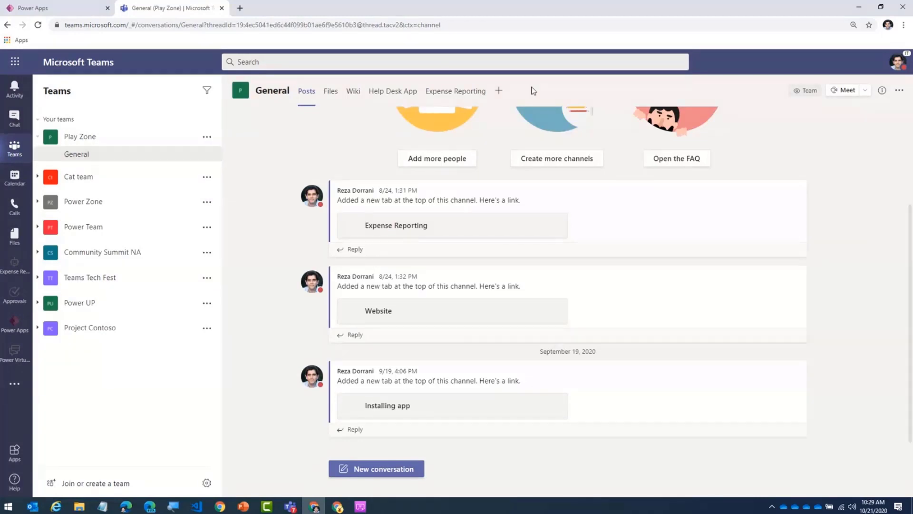
left_click(467, 95)
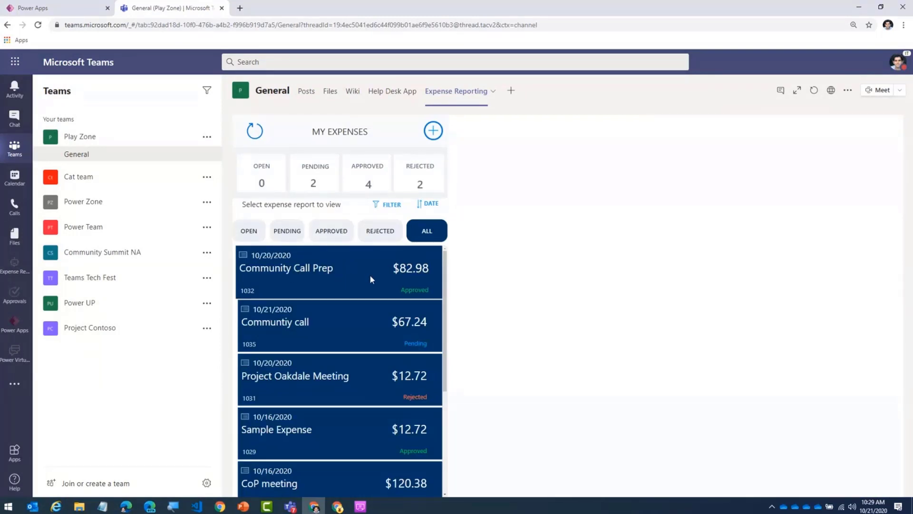
left_click(384, 276)
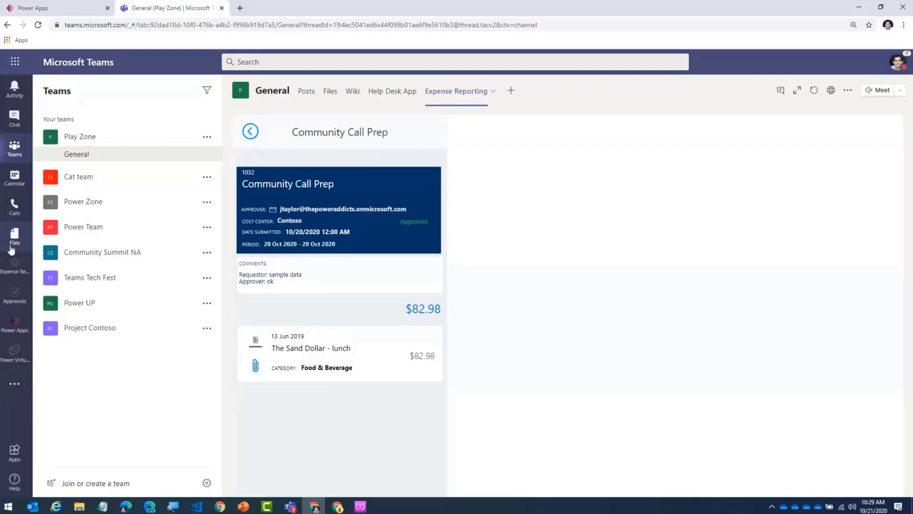
- Open the Expense Reporting Bot chat and send the message "Hello"
left_click(19, 280)
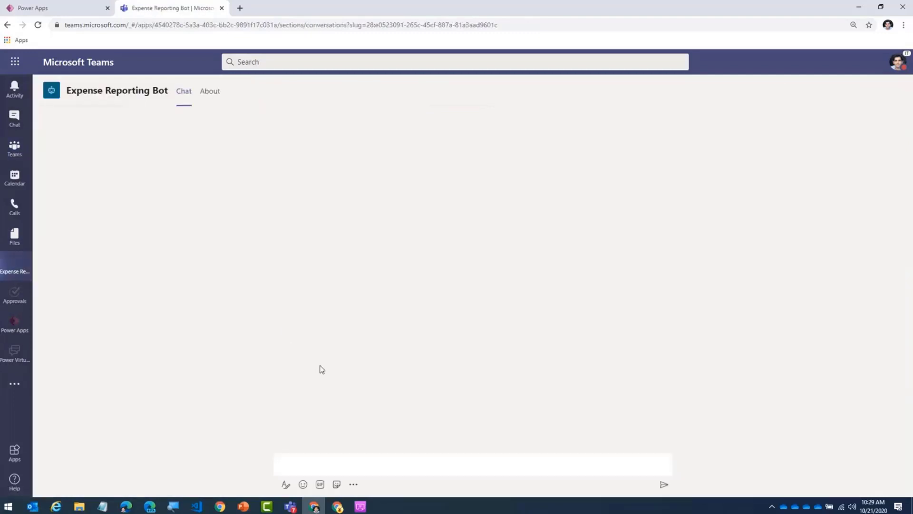
left_click(410, 461)
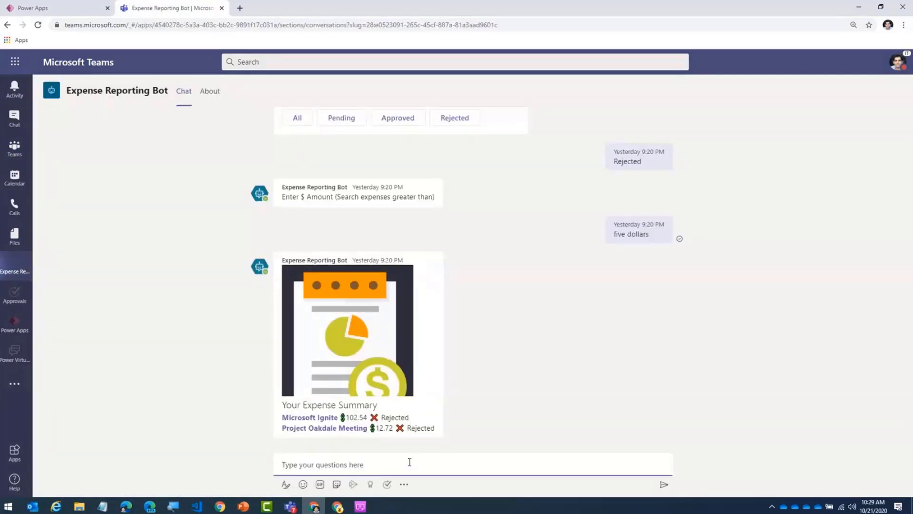
type("Hello")
key("Return")
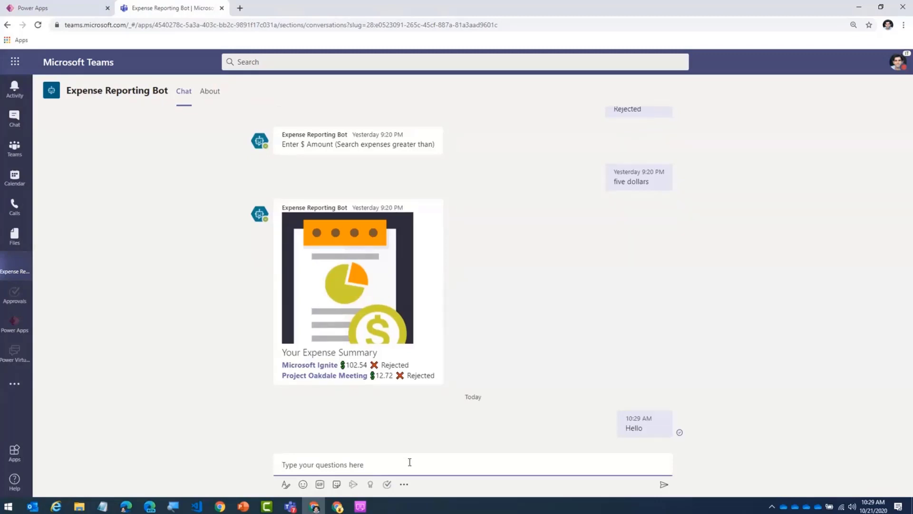
- Ask the Expense Reporting Bot "I need details of my expense report"
key("ctrl+plus")
key("ctrl+plus")
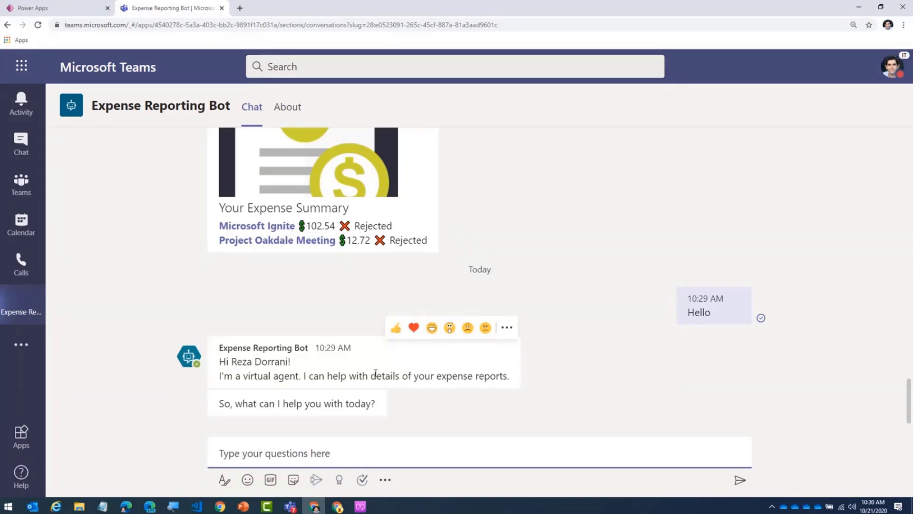
left_click(268, 455)
type("I need")
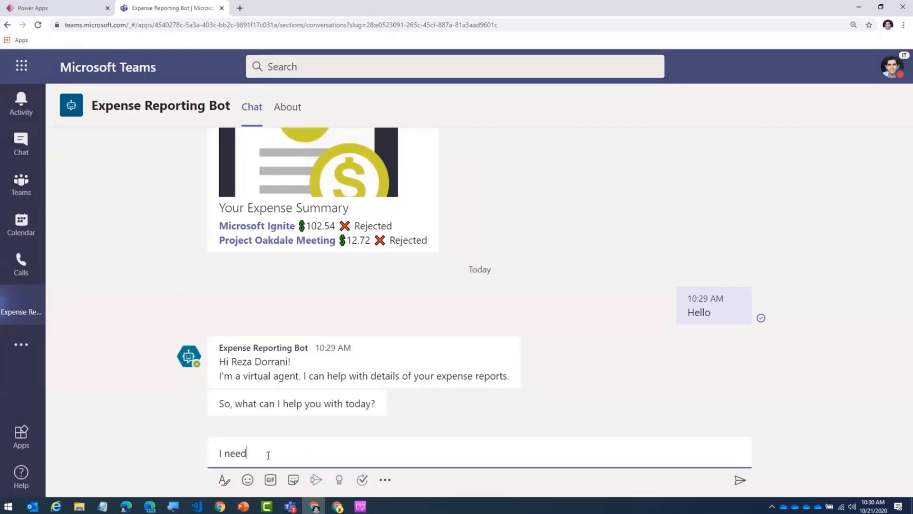
type(" details of m")
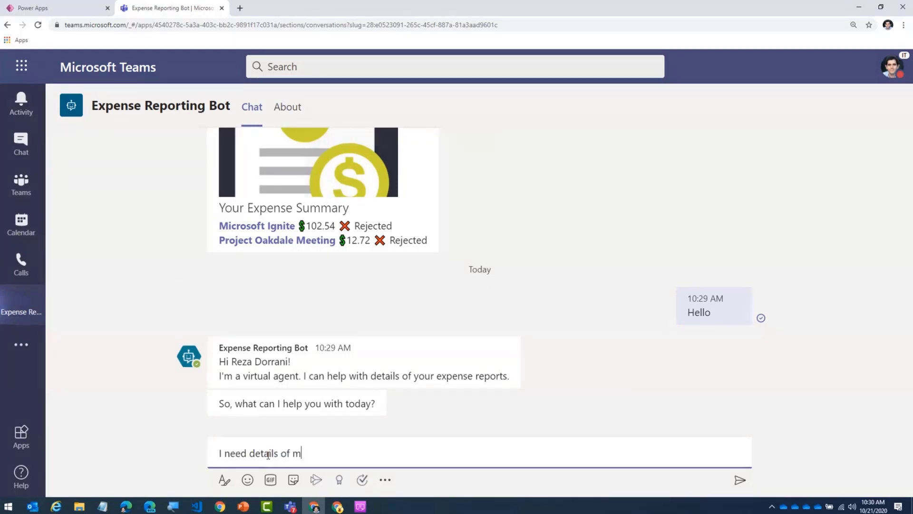
type("y expe")
key("BackSpace")
key("BackSpace")
key("BackSpace")
type("xpenms")
key("BackSpace")
key("BackSpace")
type("se report")
key("Return")
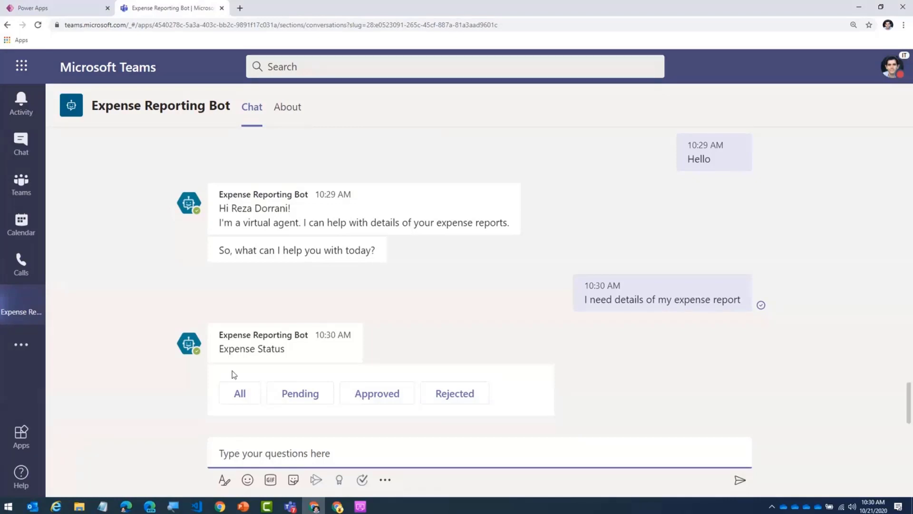
- Request expenses of all statuses from the bot and give "50 $" as the minimum amount
left_click(245, 399)
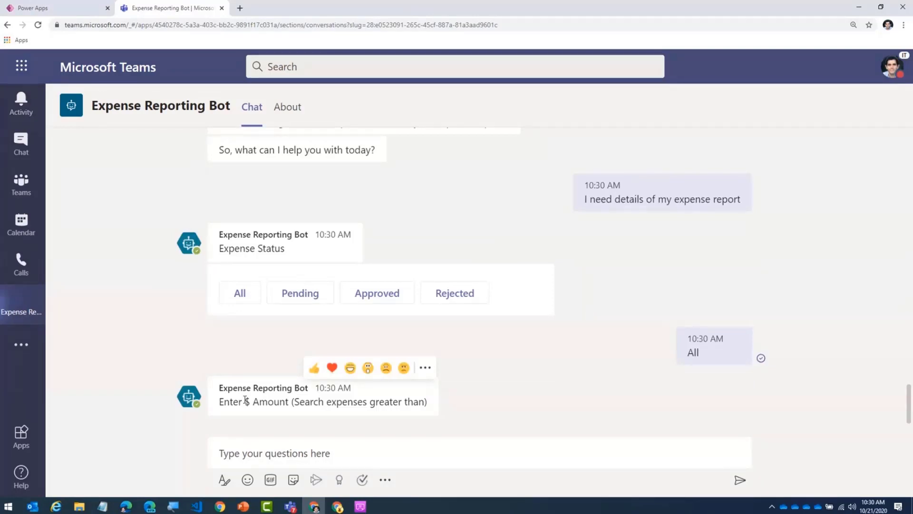
left_click(276, 443)
type("50 ")
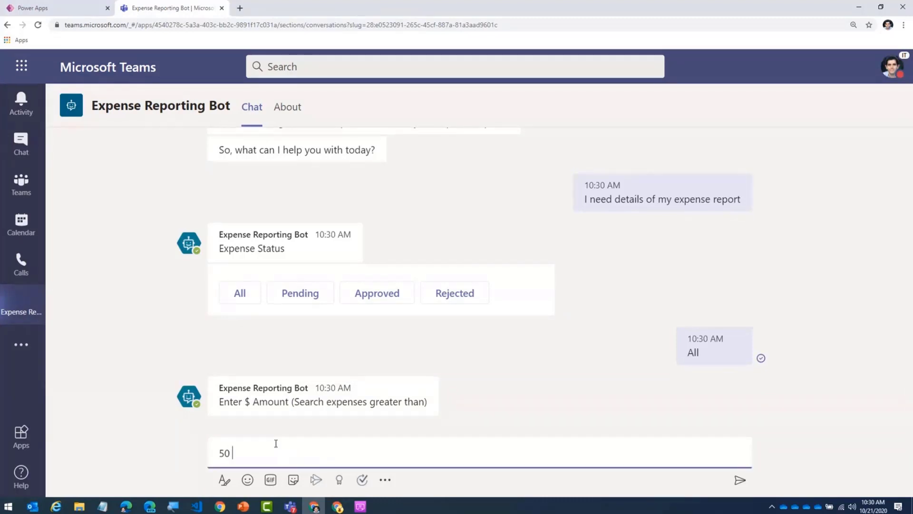
type("$")
key("Return")
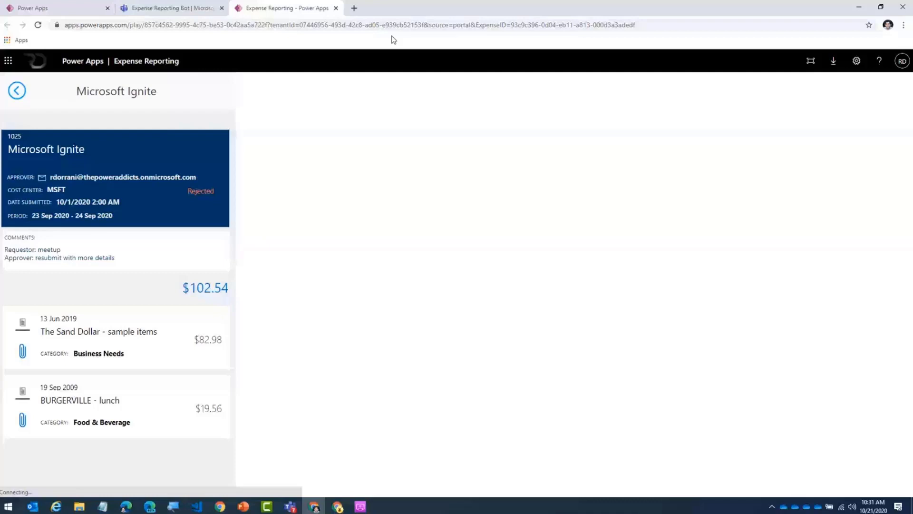
- Return to Teams and open the Play Zone team's list of apps in the Power Apps build area
key("ctrl+shift+Tab")
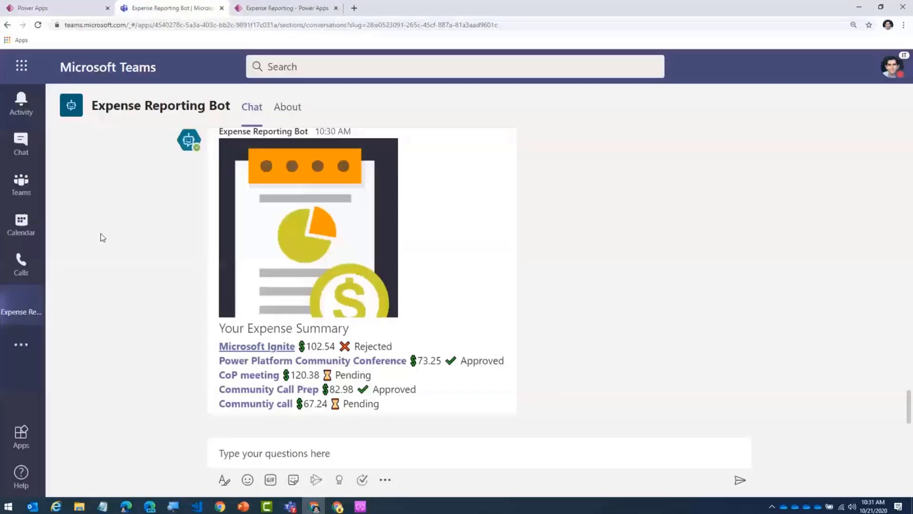
key("ctrl+minus")
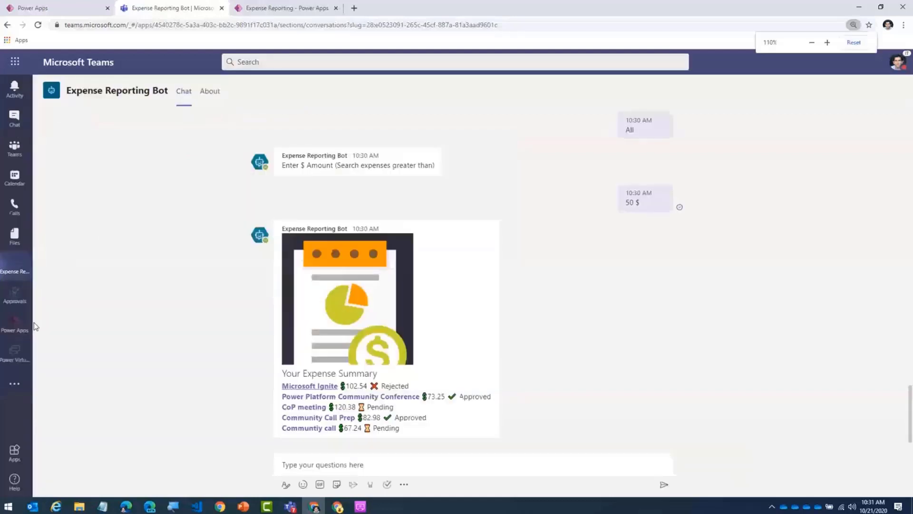
left_click(18, 325)
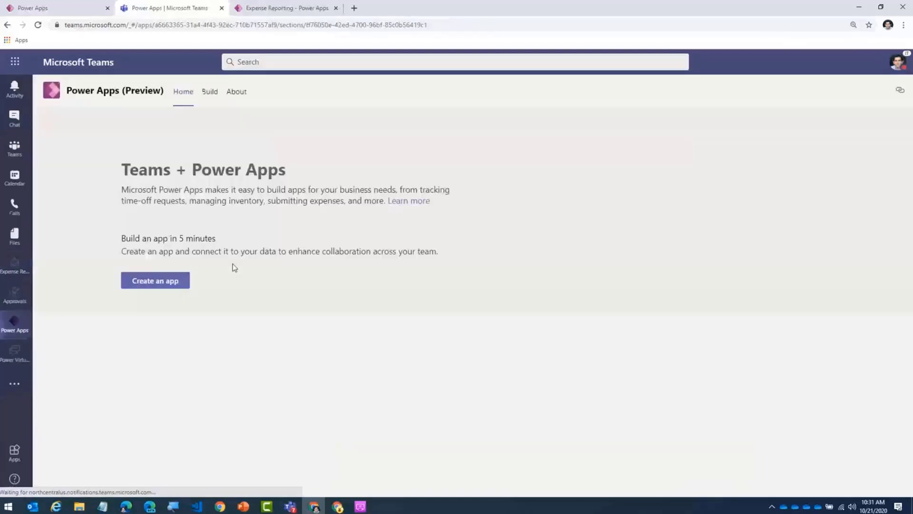
key("ctrl+plus")
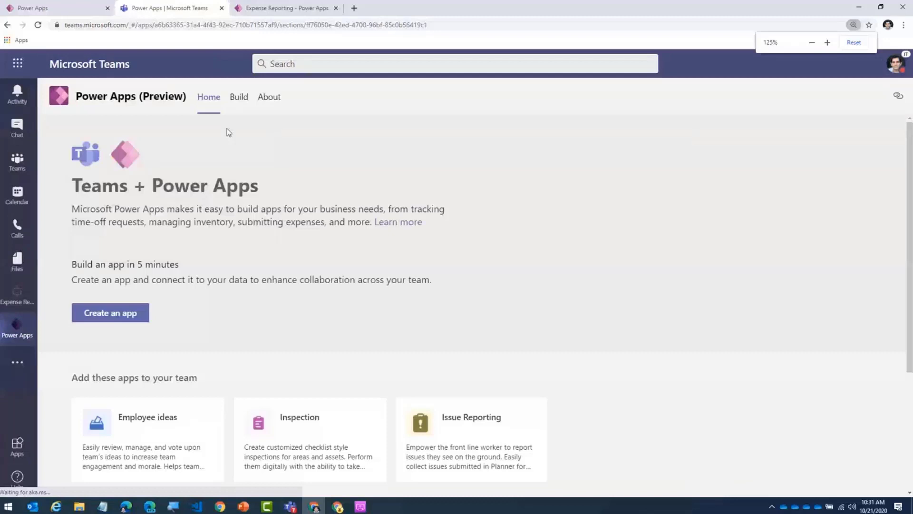
left_click(238, 97)
left_click(248, 458)
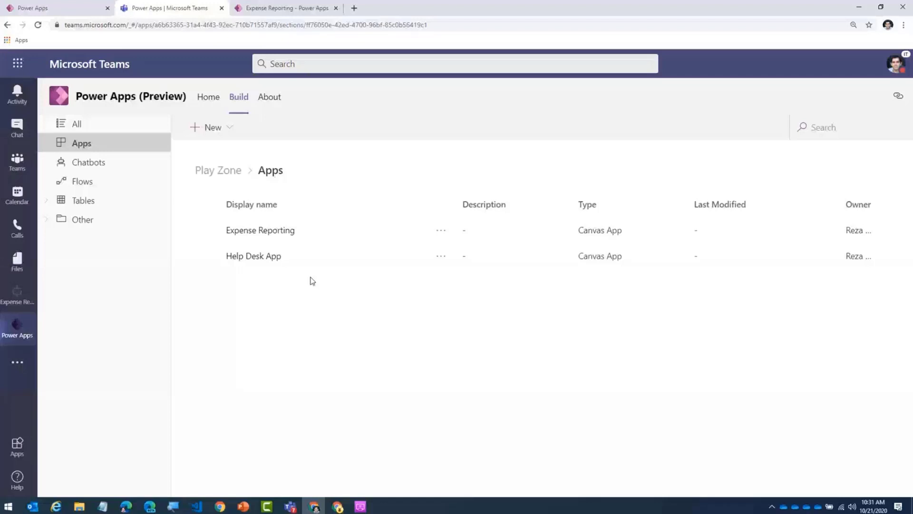
- Review the Play Zone team's chatbots, flows and tables, and open the Expenses table
left_click(90, 165)
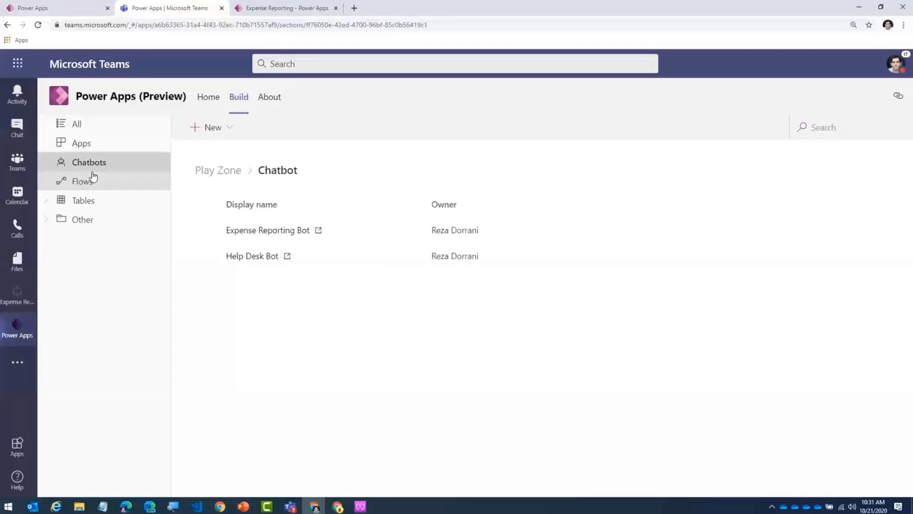
left_click(102, 180)
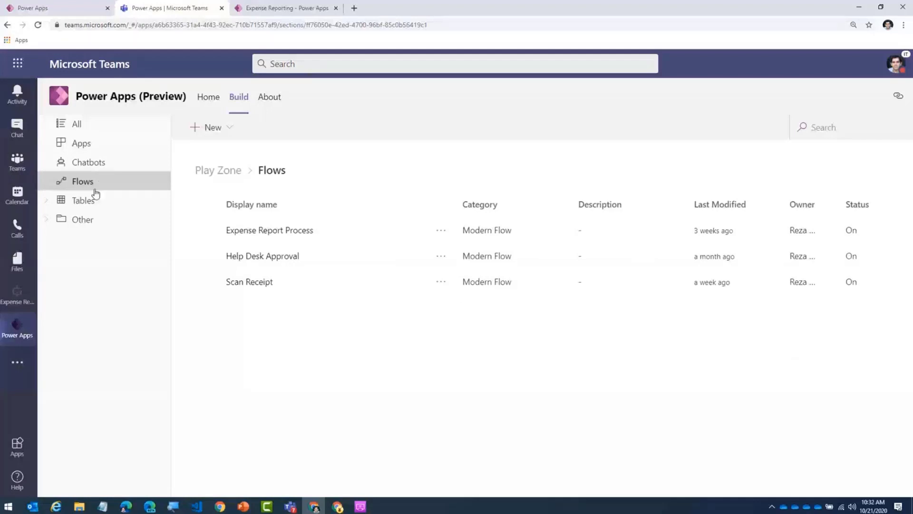
left_click(96, 199)
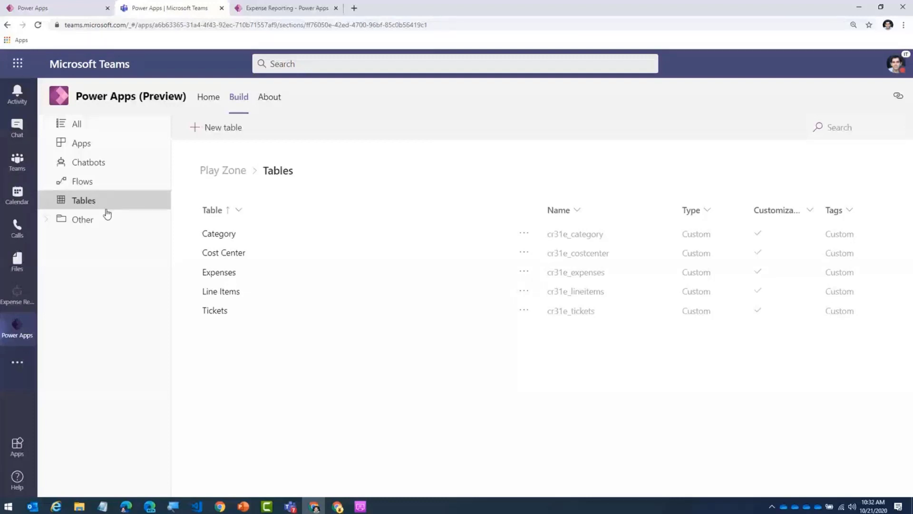
left_click(232, 272)
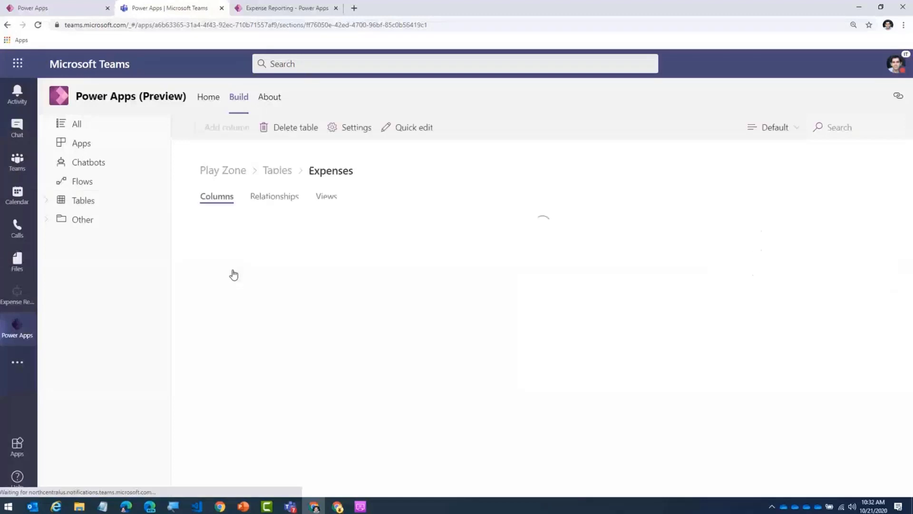
- Open the Expenses table's rows for quick editing, examine its columns across the full width, and close the data view
left_click(402, 128)
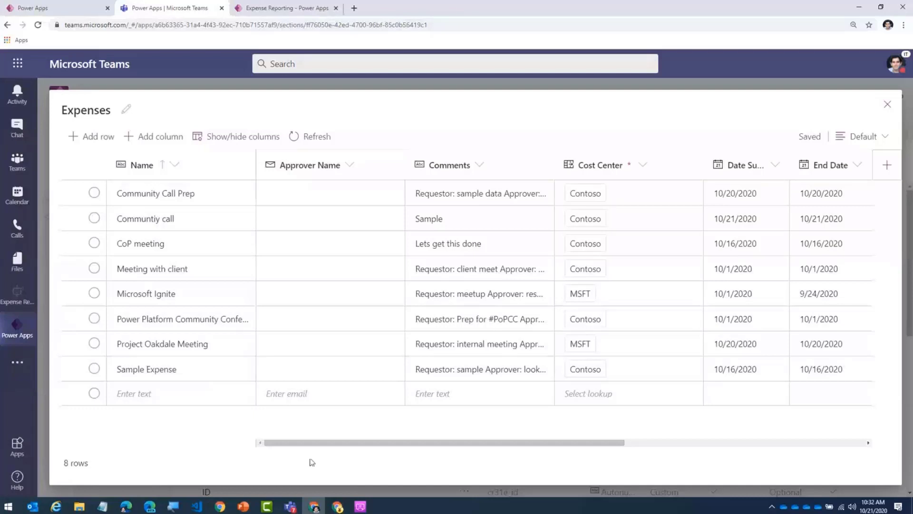
left_click_drag(288, 444, 532, 438)
left_click_drag(598, 435, 302, 422)
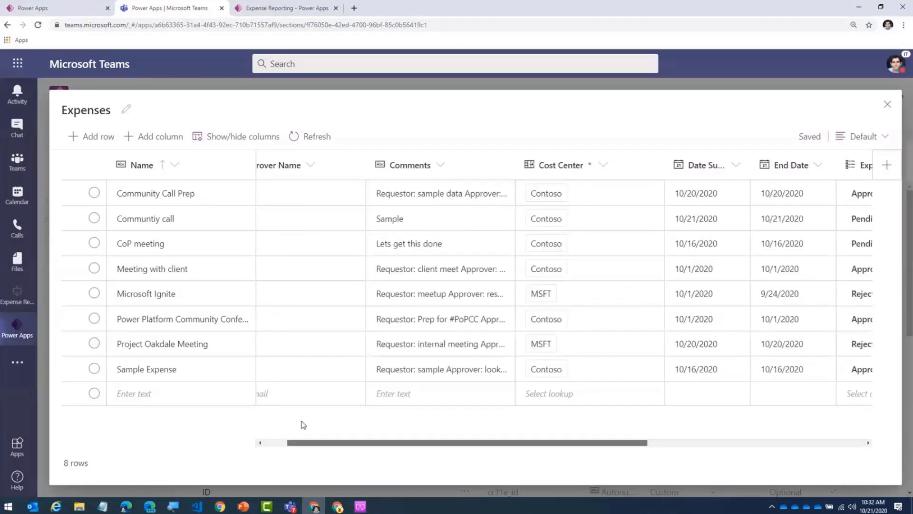
left_click(887, 104)
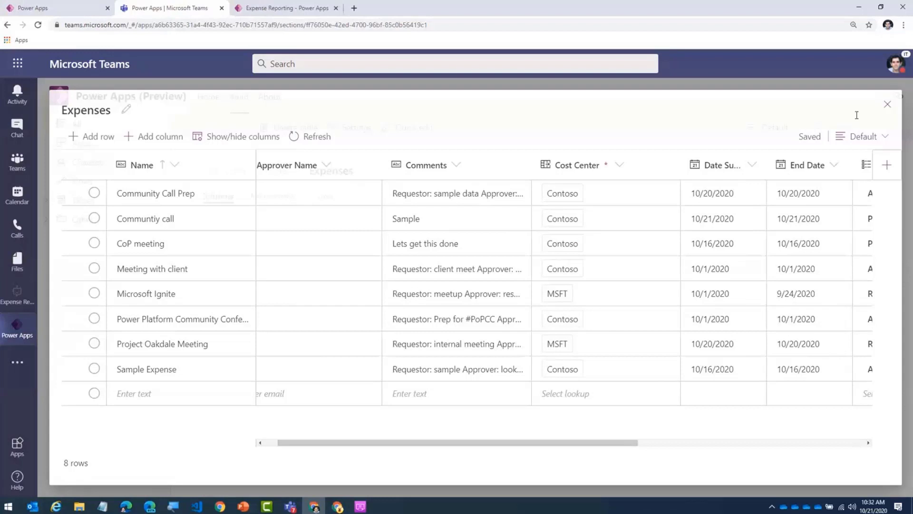
- Open the Line Items table's rows for quick editing, examine the ExpensesLookup and Receipt columns, and close the data view
left_click(277, 170)
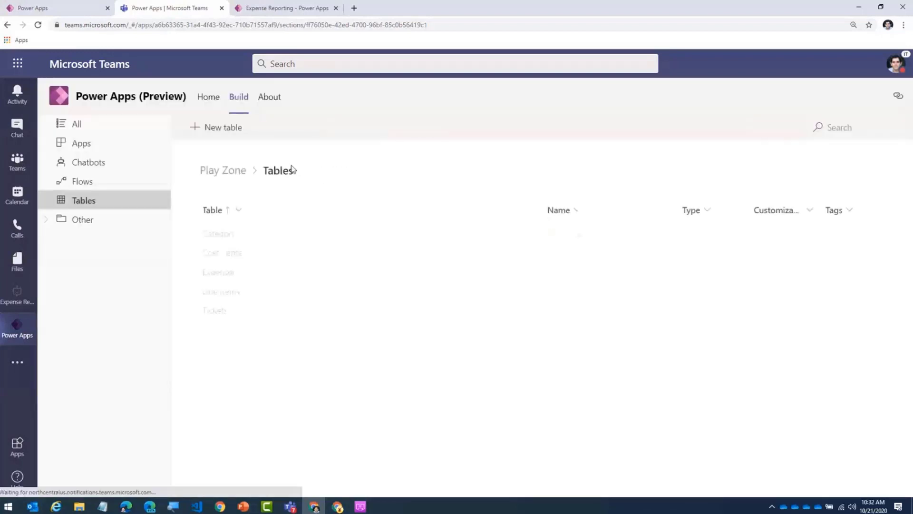
left_click(232, 299)
left_click(407, 133)
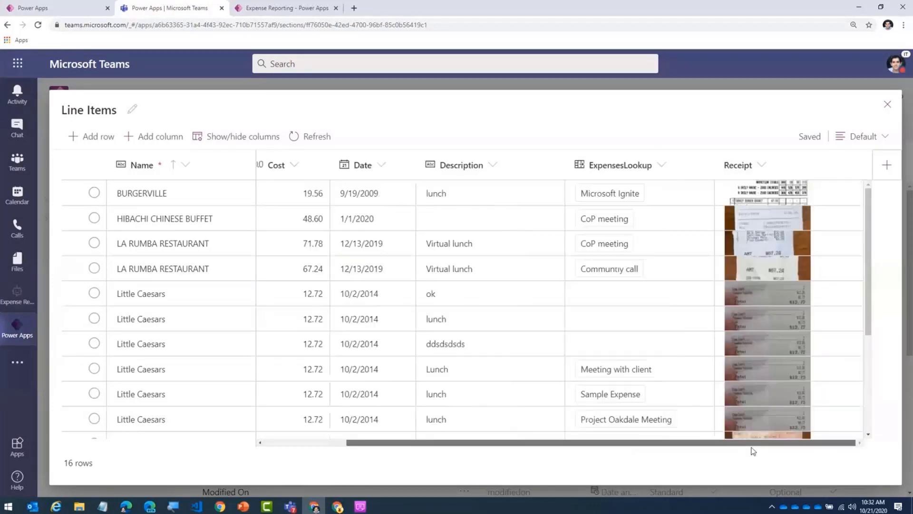
left_click_drag(614, 442, 750, 450)
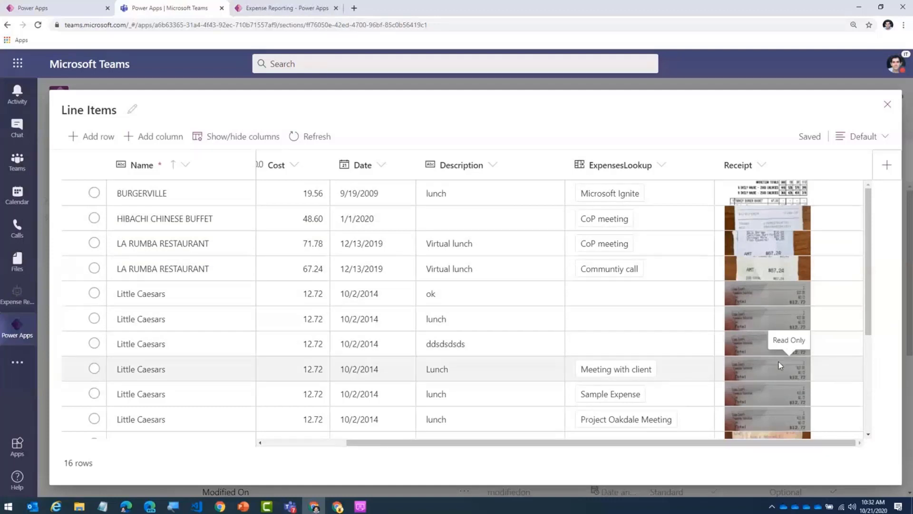
left_click(888, 104)
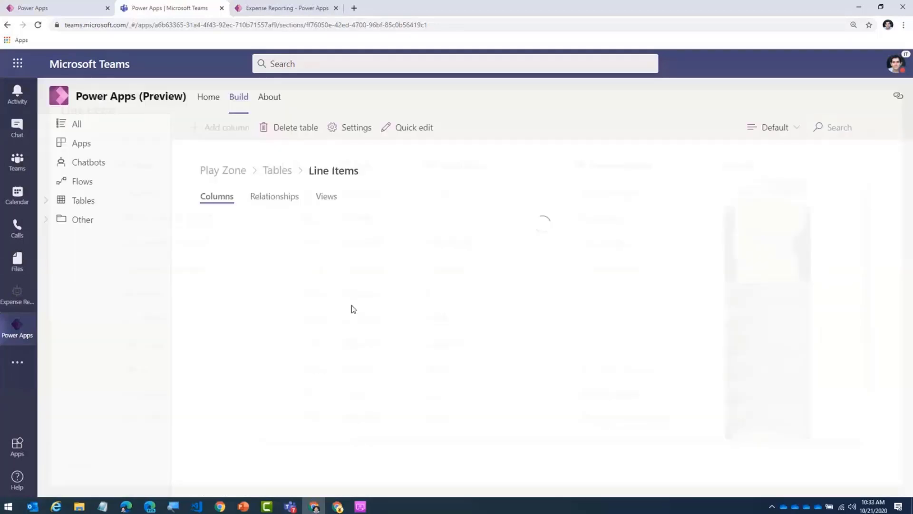
- Open the Cost Center table's rows for quick editing, review the approver assigned to each cost center, and close the data view
left_click(277, 171)
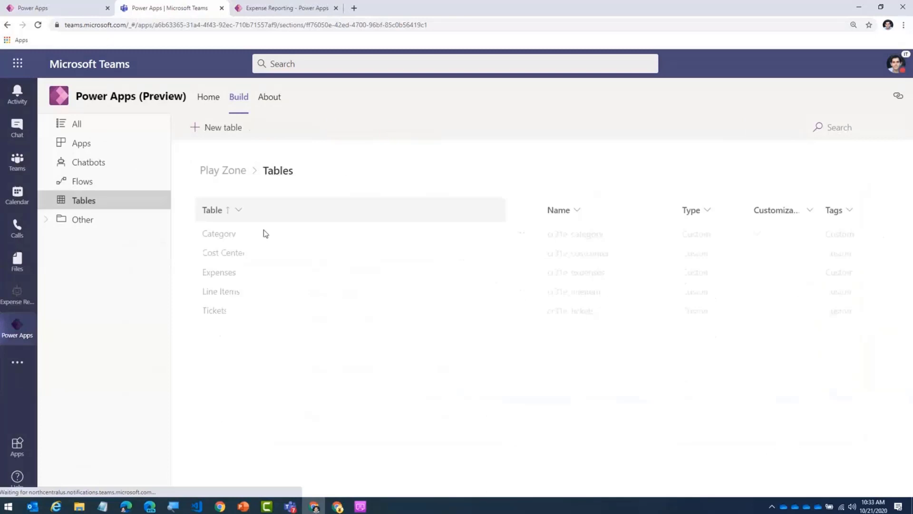
left_click(221, 259)
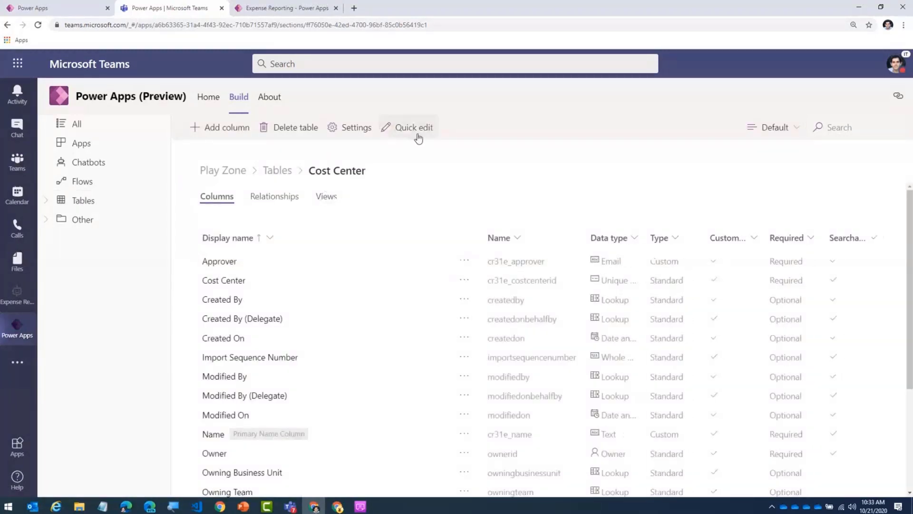
left_click(412, 129)
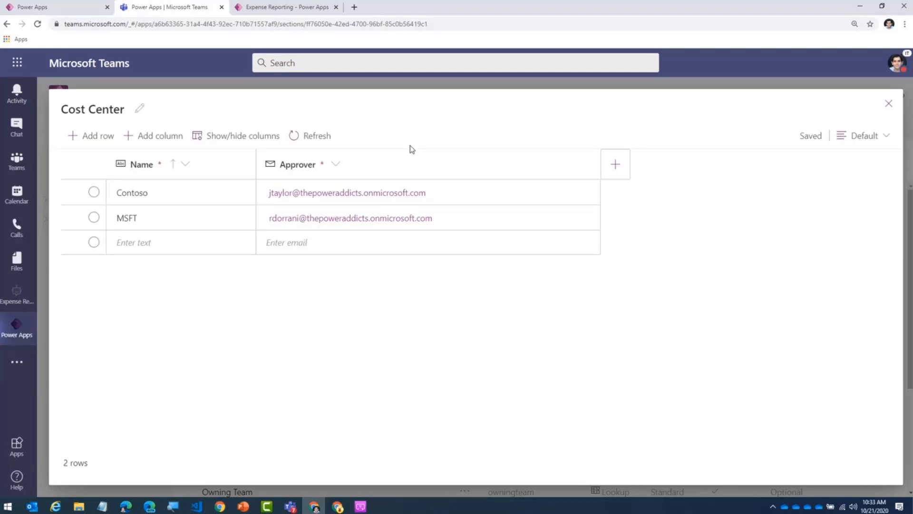
key("Escape")
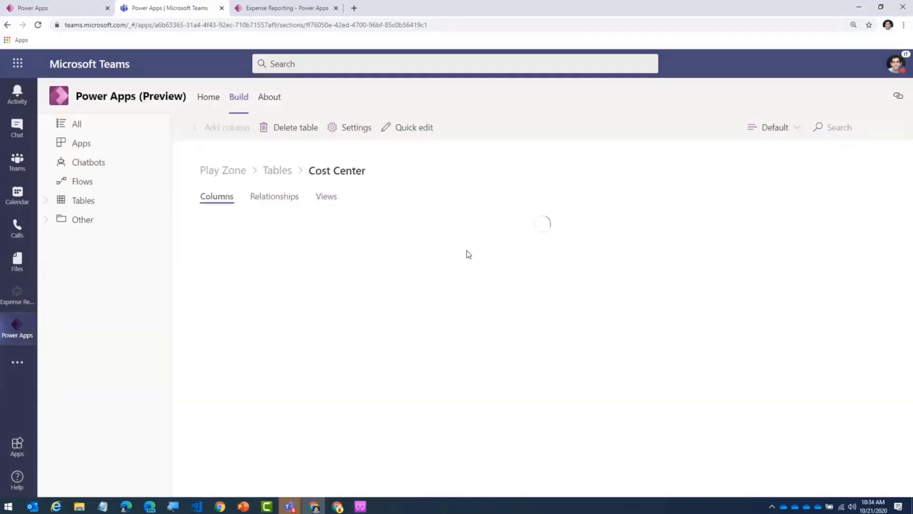